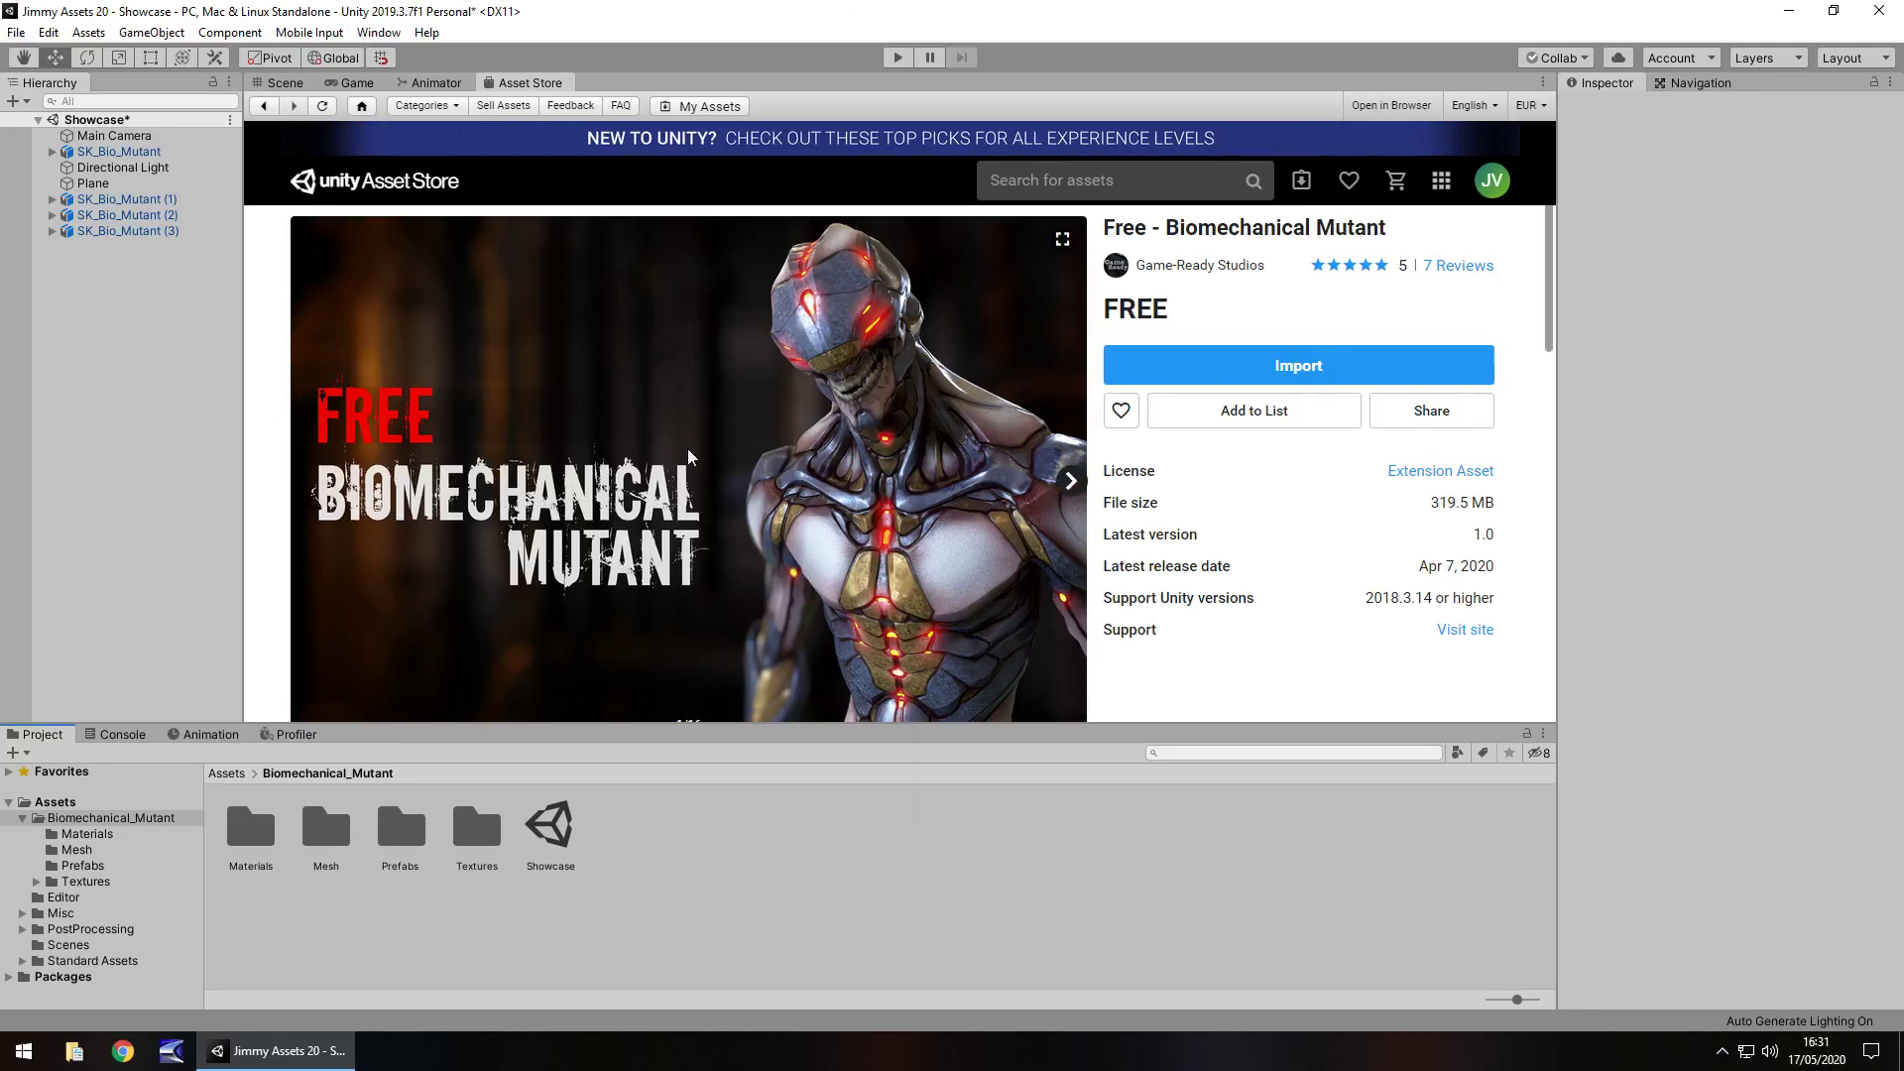
Step: Inspect the four mutant models in the scene, from the whole row to a close-up of the nearest one's head and torso
left_click(283, 84)
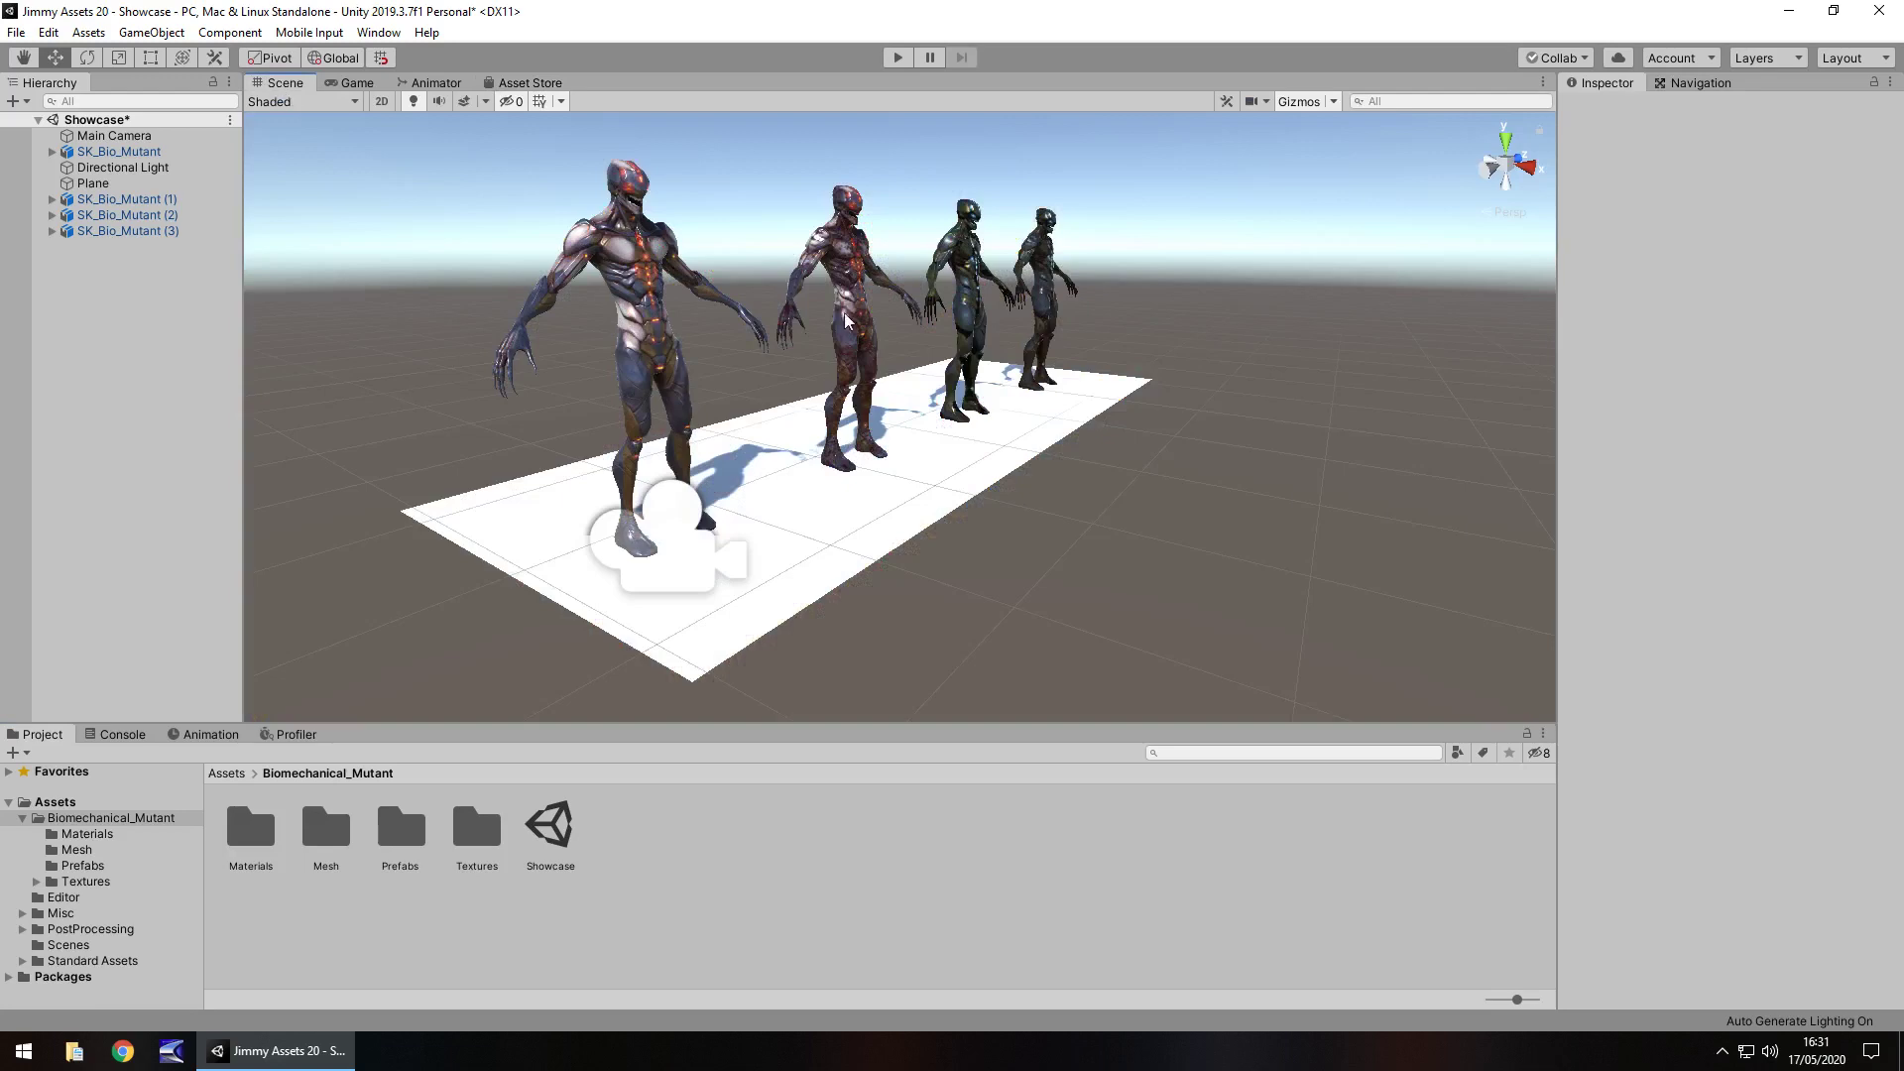
right_click_drag(1141, 348, 905, 327)
middle_click_drag(905, 327, 258, 337)
middle_click_drag(1155, 486, 1646, 521)
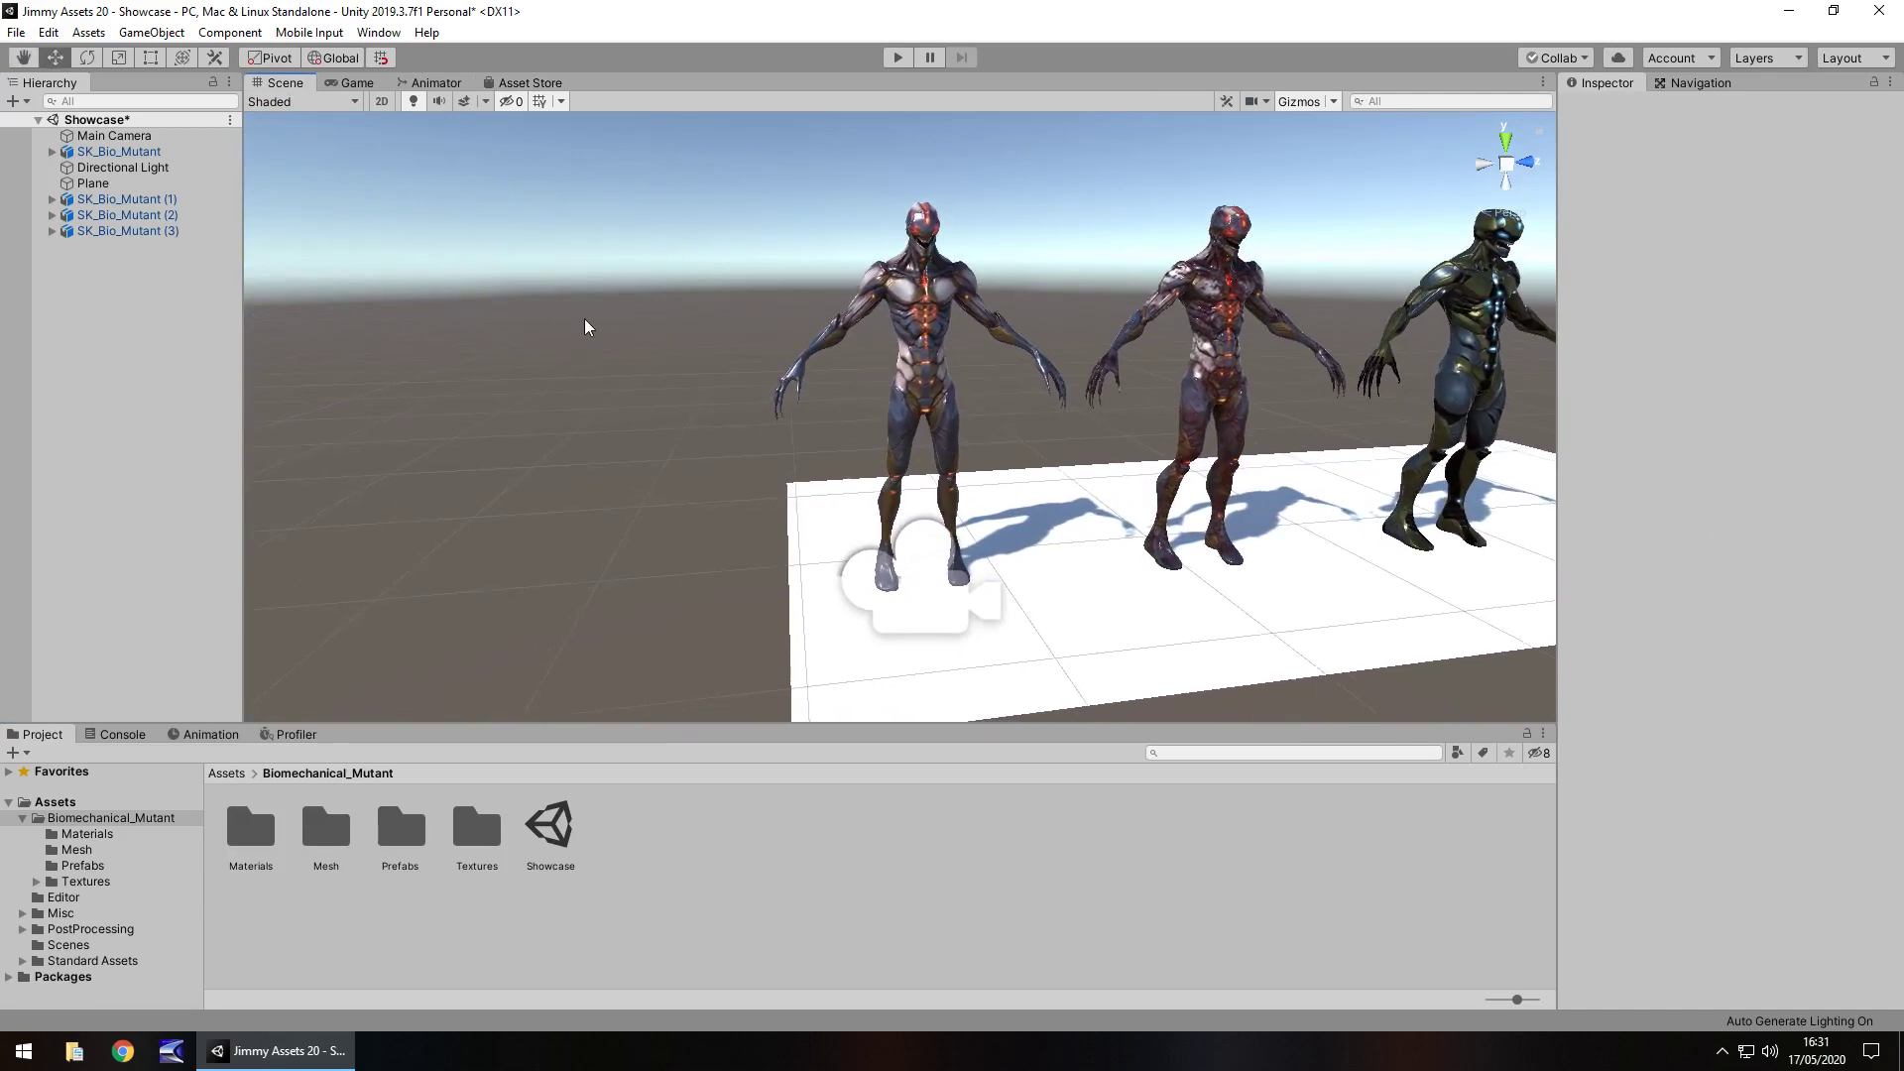
left_click_drag(585, 327, 516, 327, "alt")
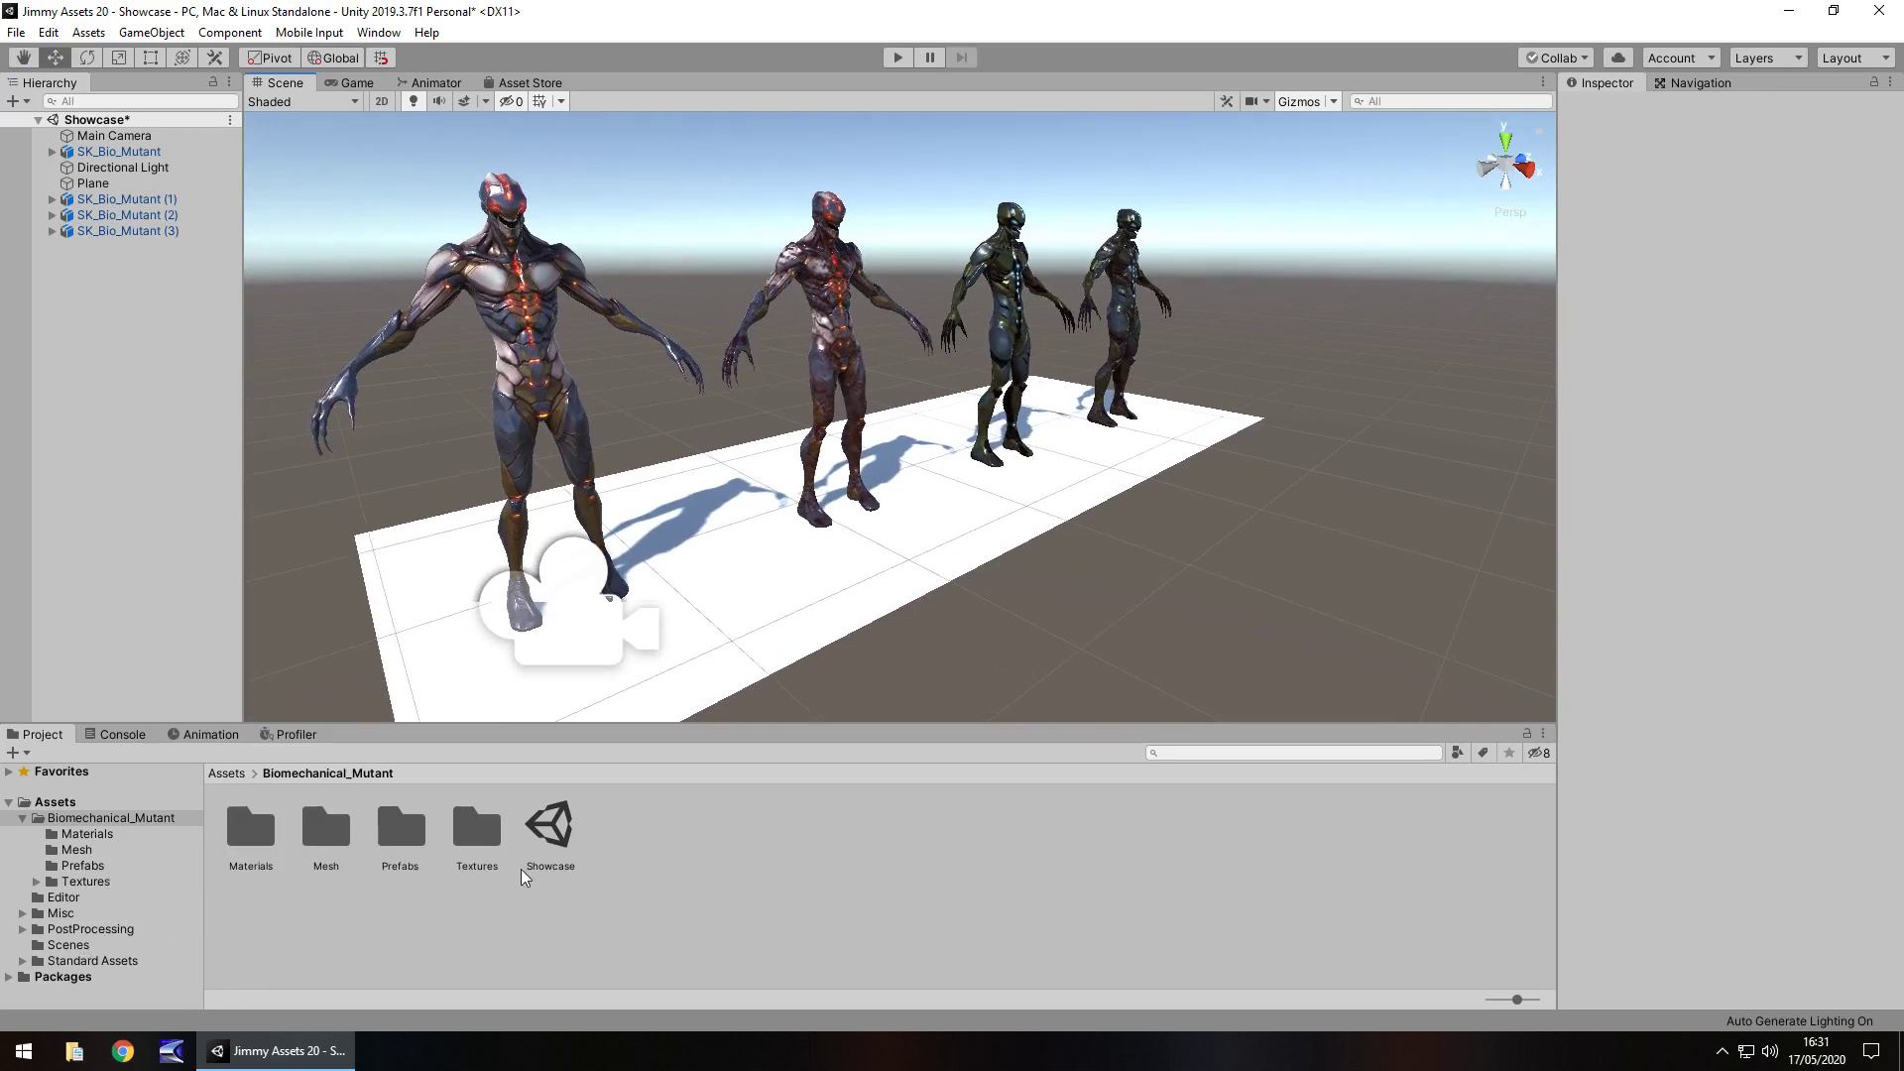
scroll(621, 305, "up", 5)
middle_click_drag(393, 369, 1058, 718)
scroll(863, 523, "up", 3)
scroll(714, 500, "down", 1)
scroll(712, 499, "down", 5)
middle_click_drag(619, 440, 746, 415)
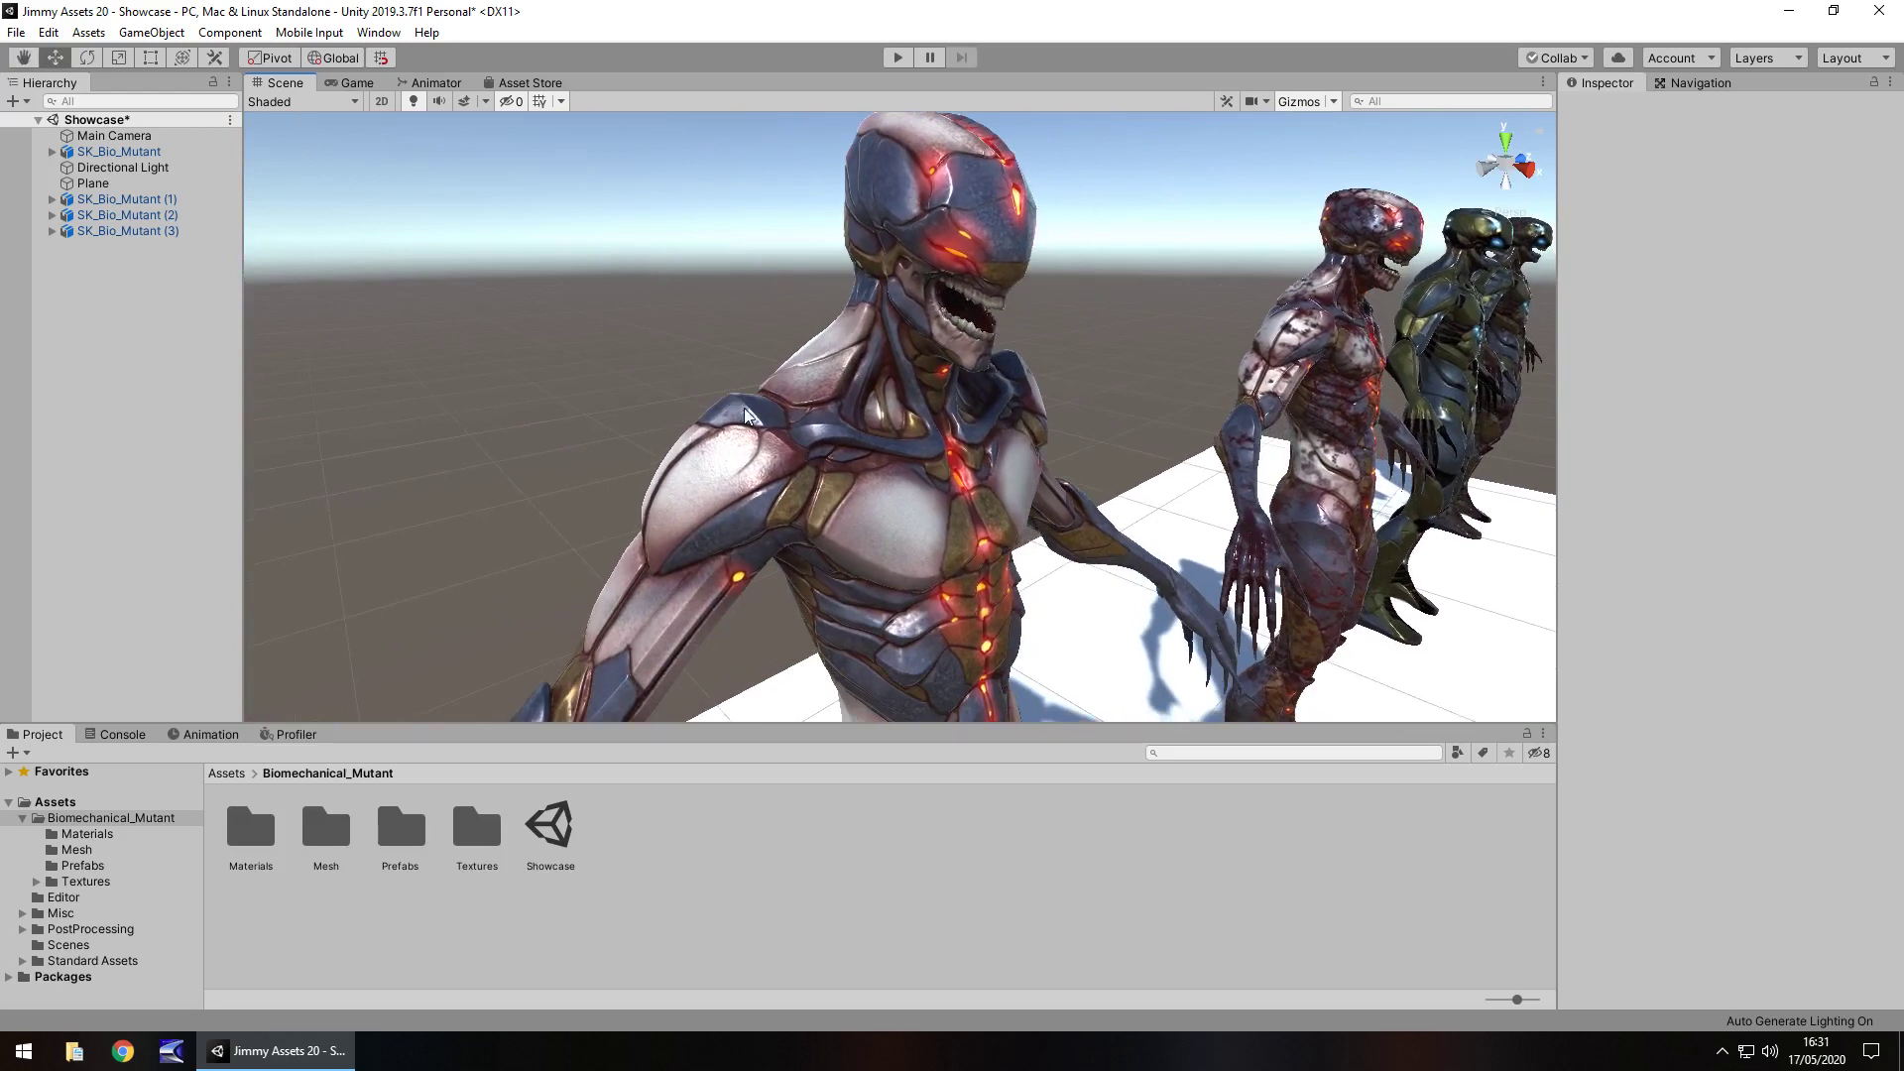
Step: Review the Free - Biomechanical Mutant store page again and return to the close-up of the model in the scene
left_click(530, 82)
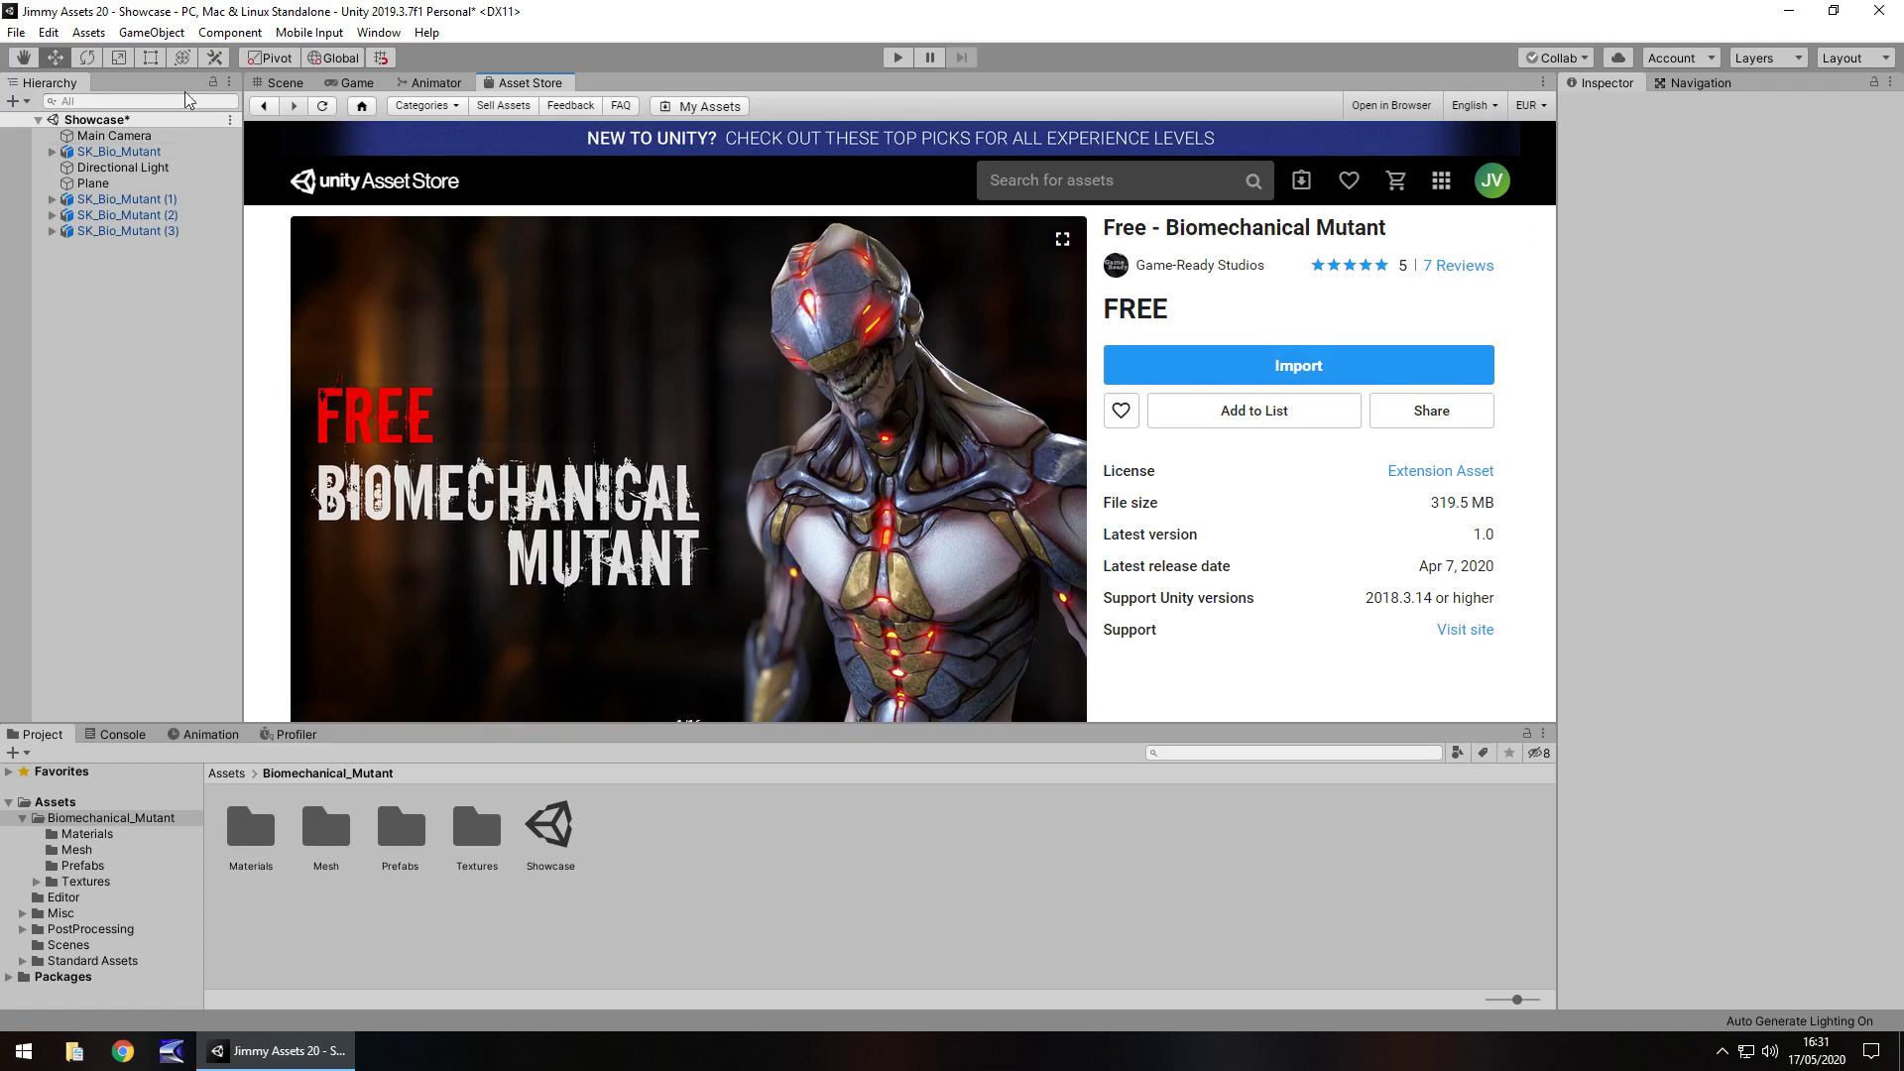
left_click(283, 87)
middle_click_drag(953, 458, 855, 464)
Step: Switch the Main Camera's Post-Processing Behaviour on and back off to compare the look, and clear the selection
left_click(114, 135)
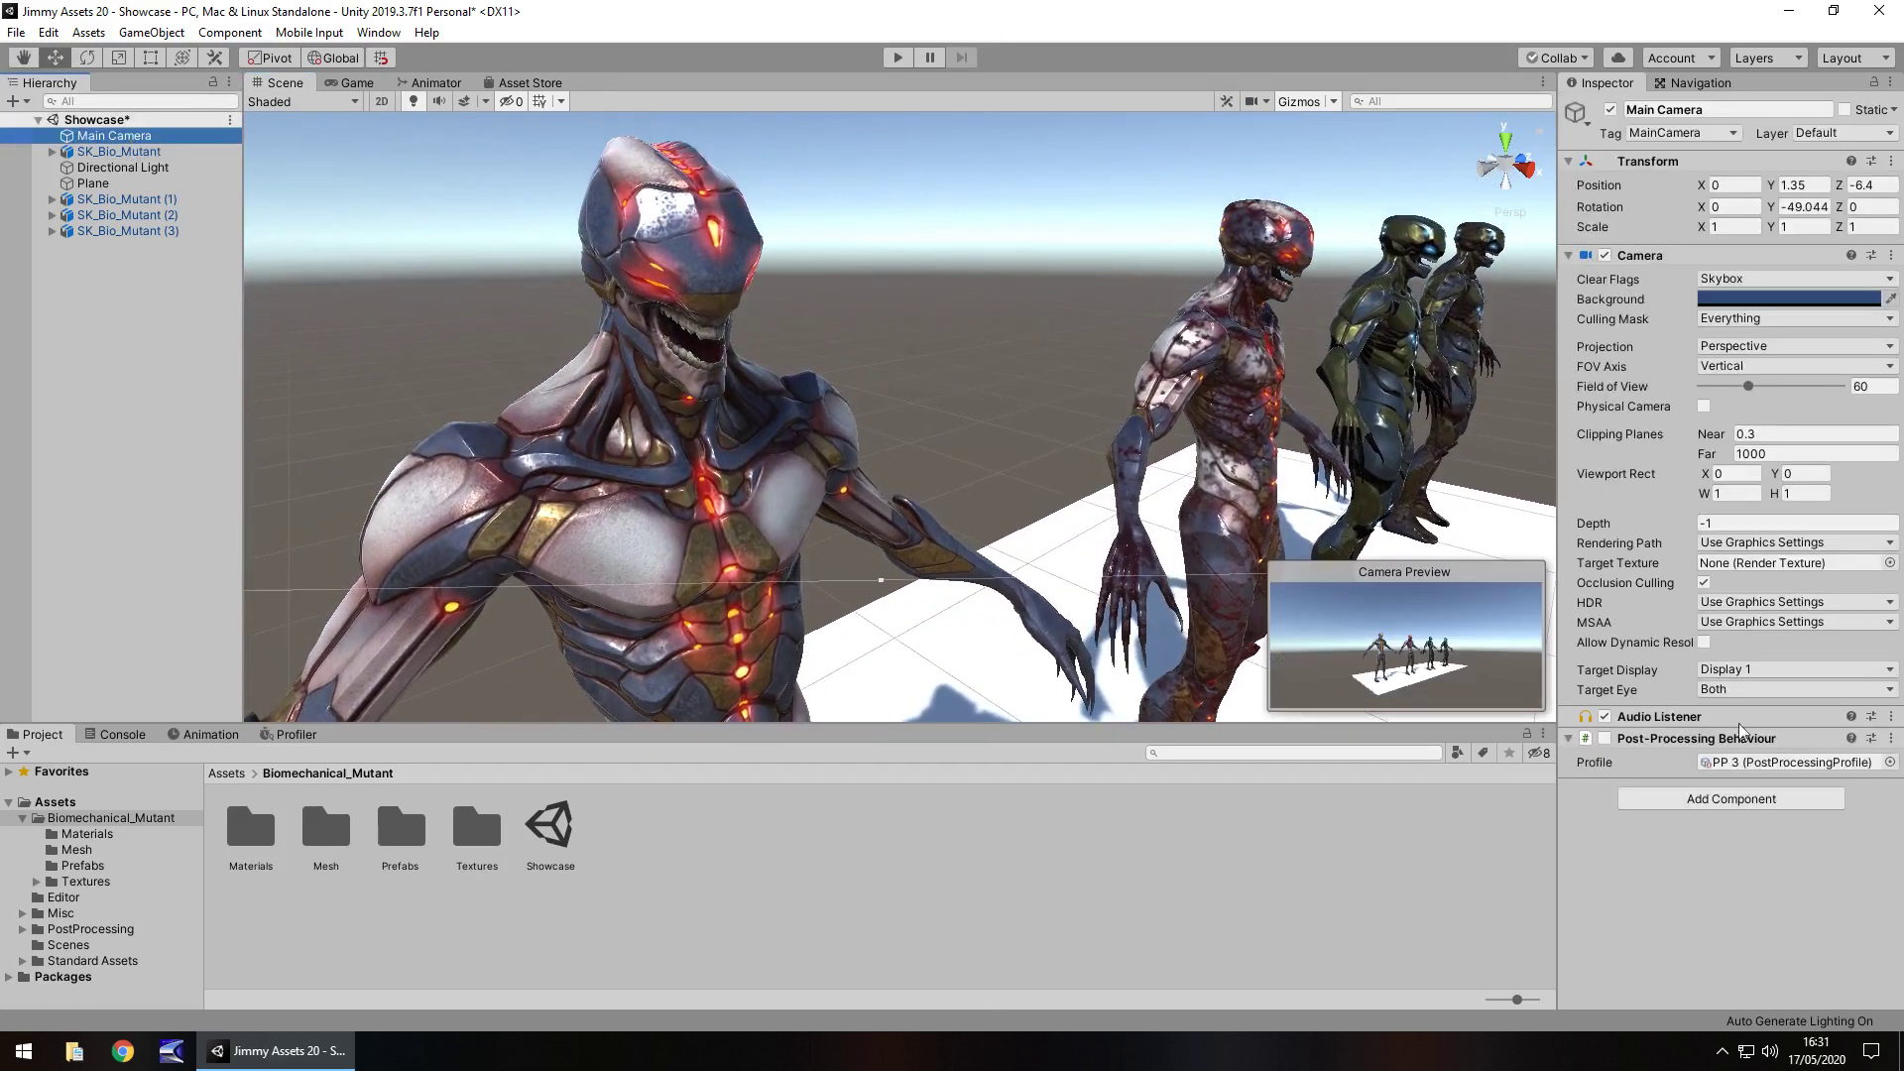
left_click(1604, 739)
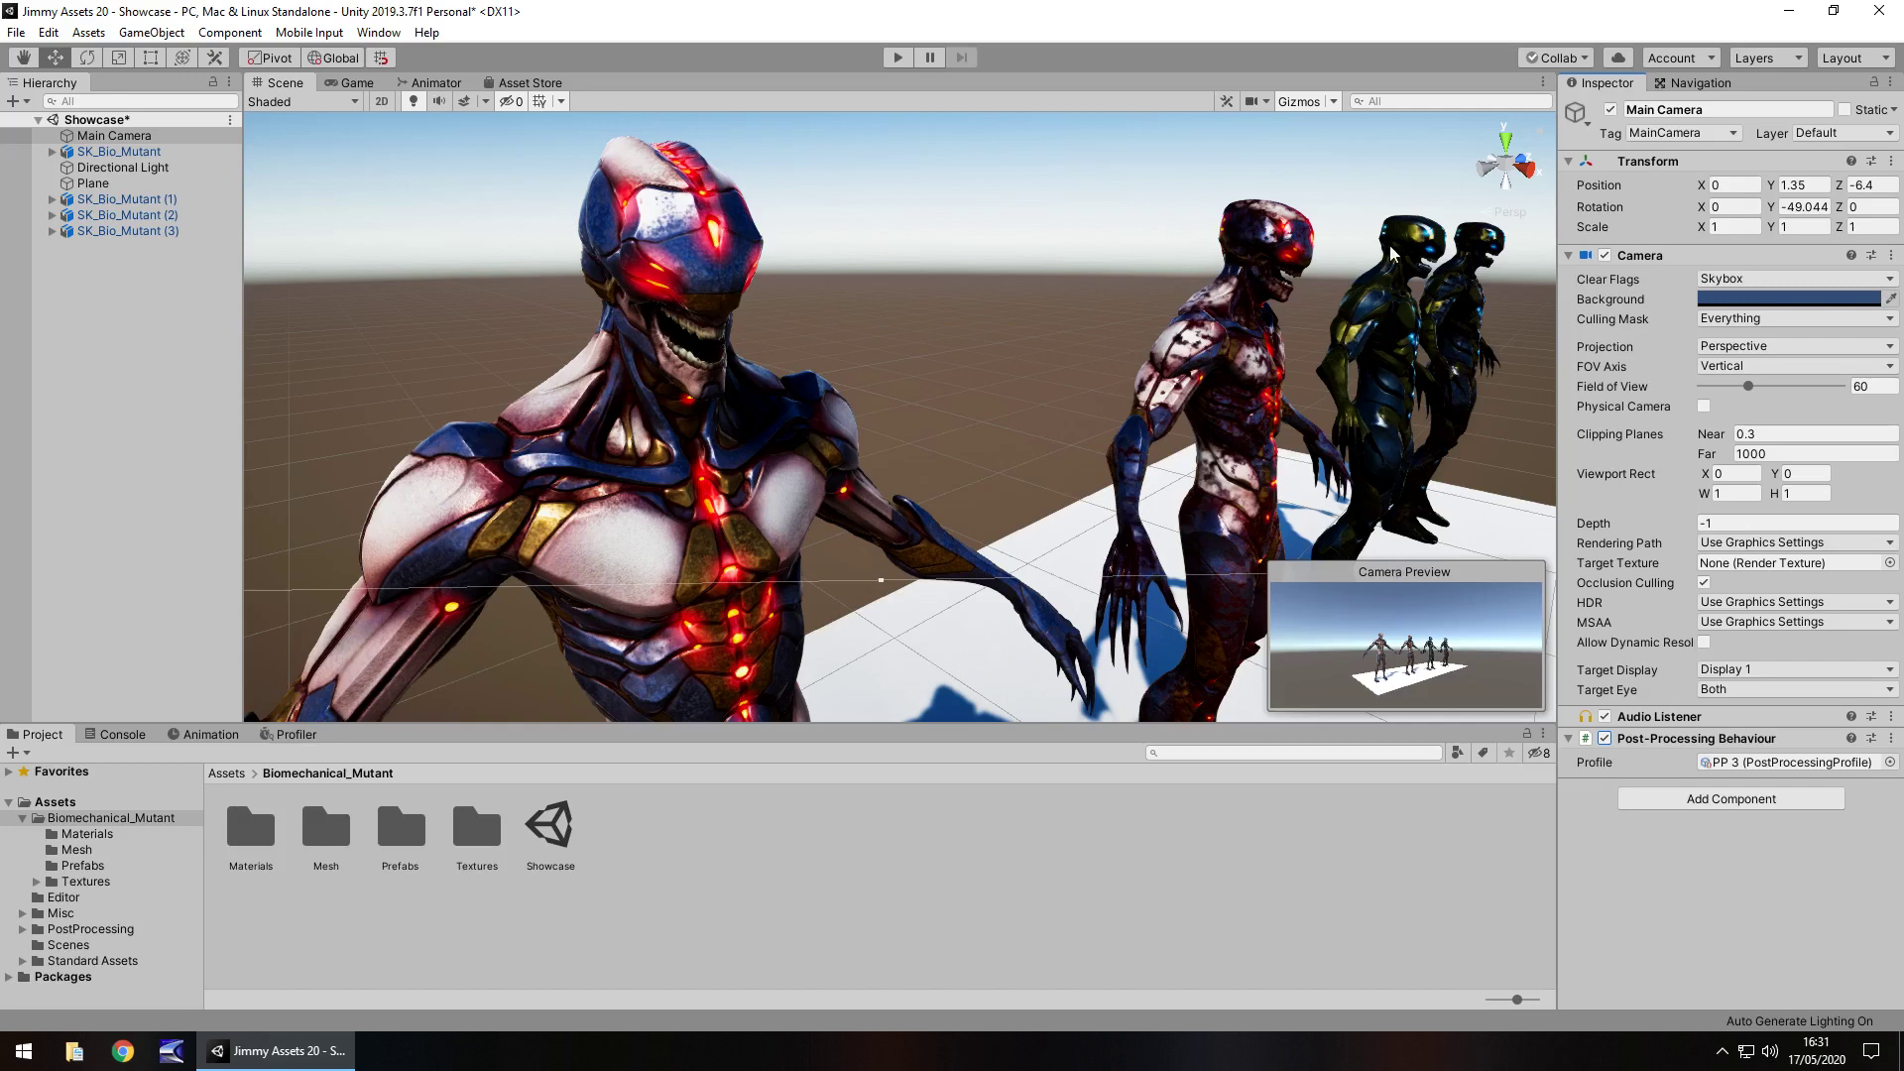
left_click(1604, 738)
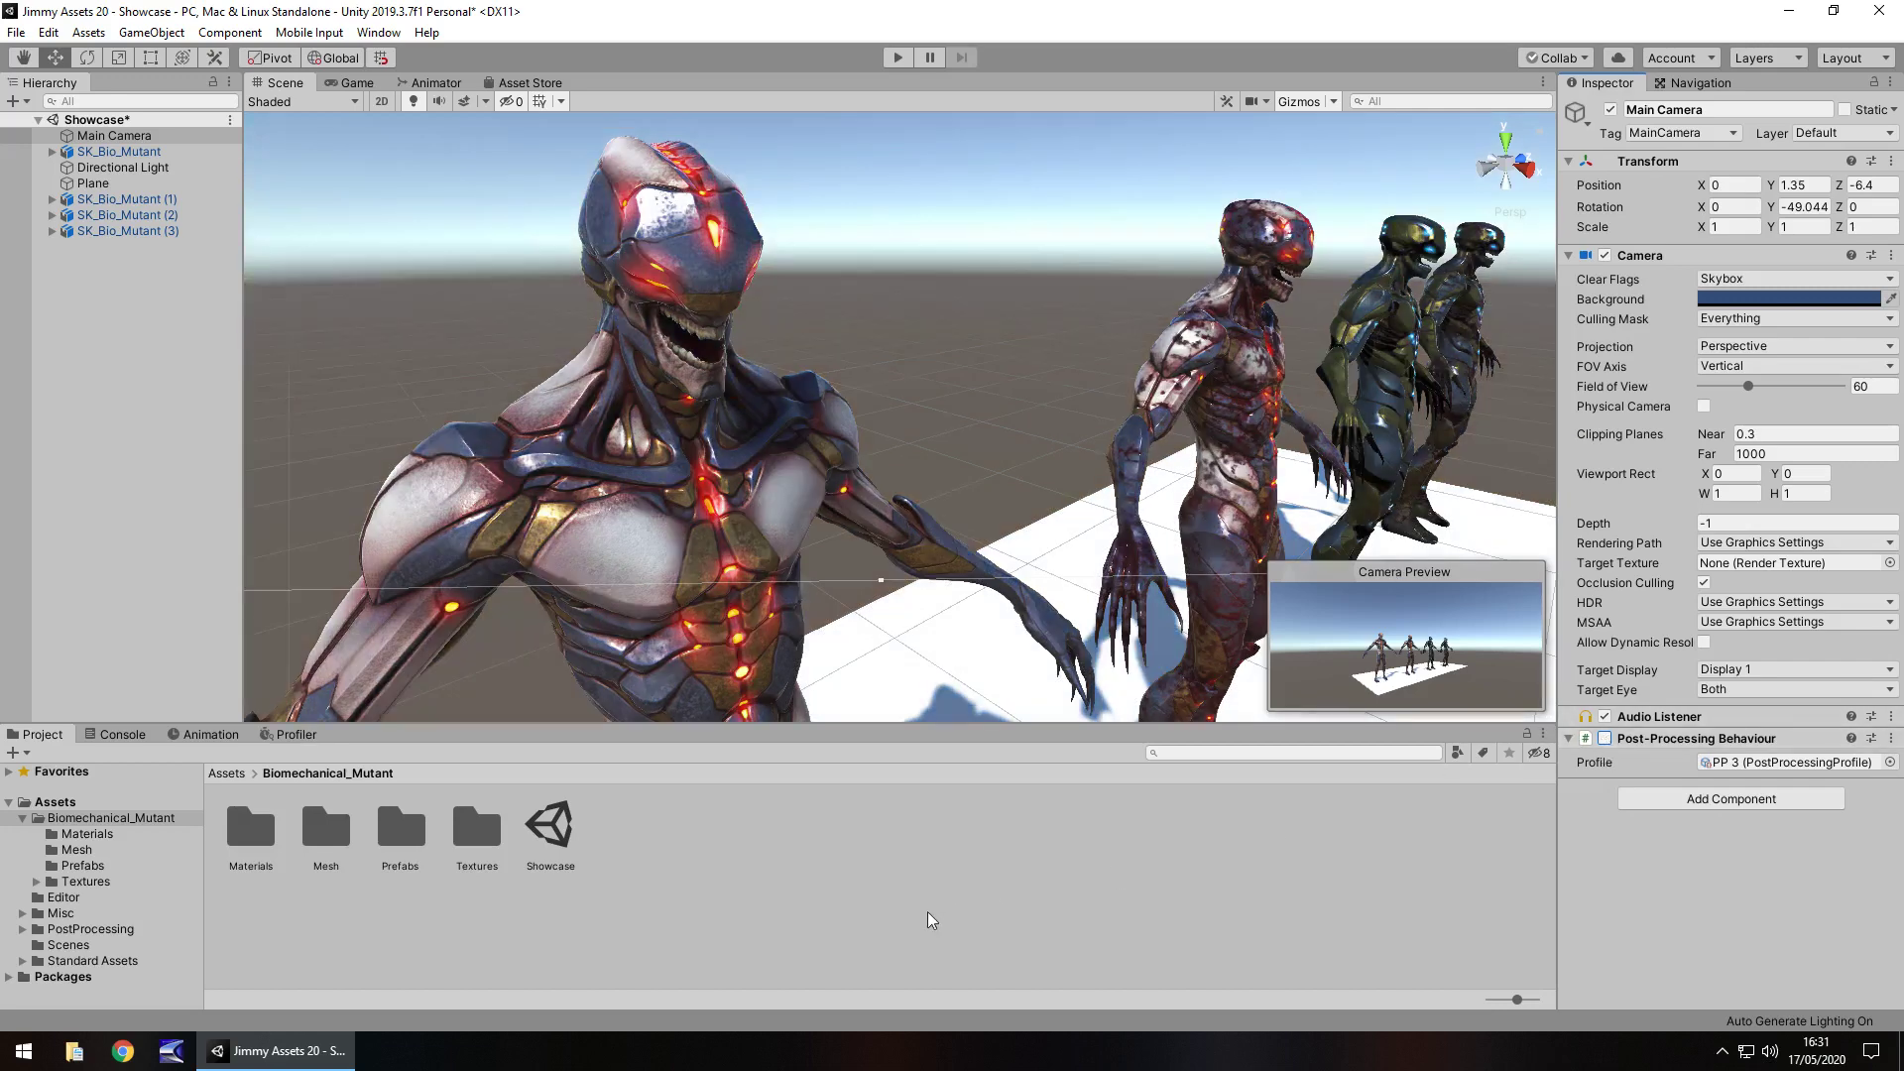
left_click(820, 889)
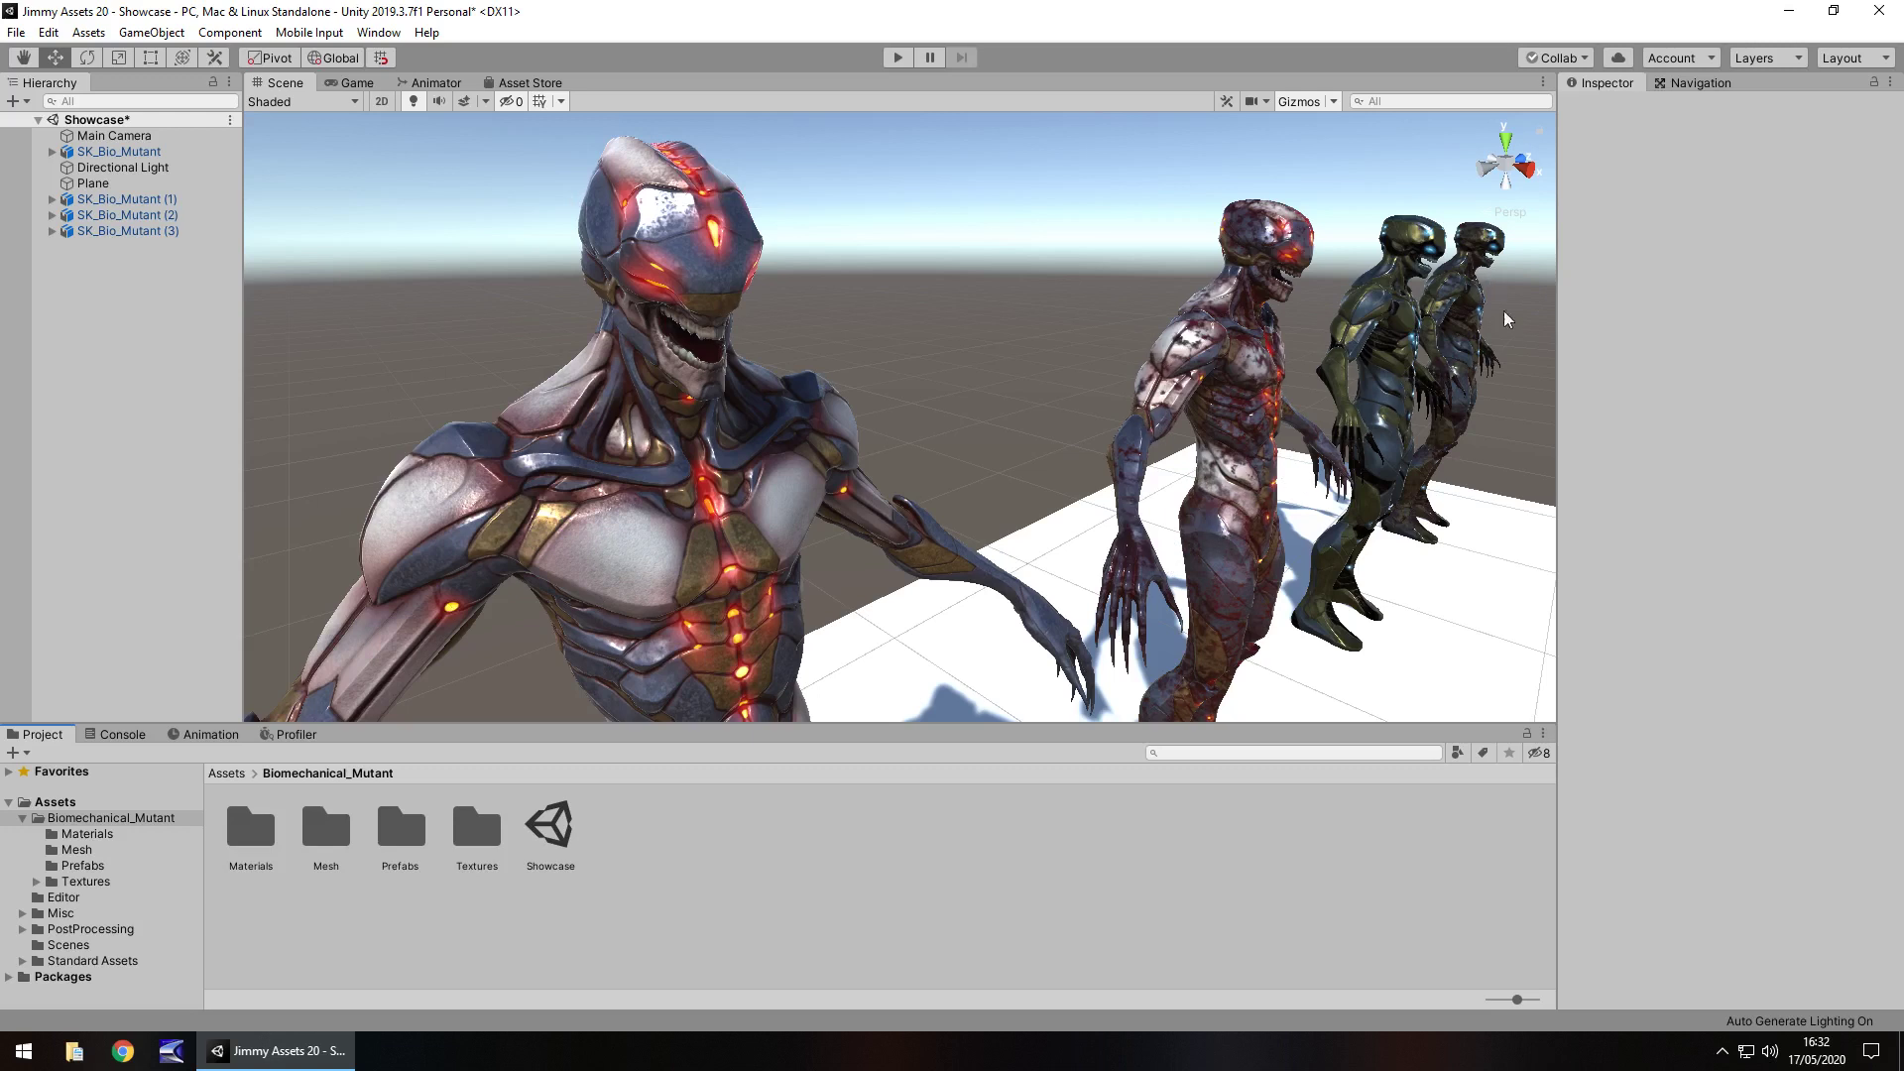
Step: Look through the Biomechanical_Mutant asset's Materials, Mesh, Prefabs and Textures folders, including the Skin_1 textures, and return to Materials
left_click(562, 838)
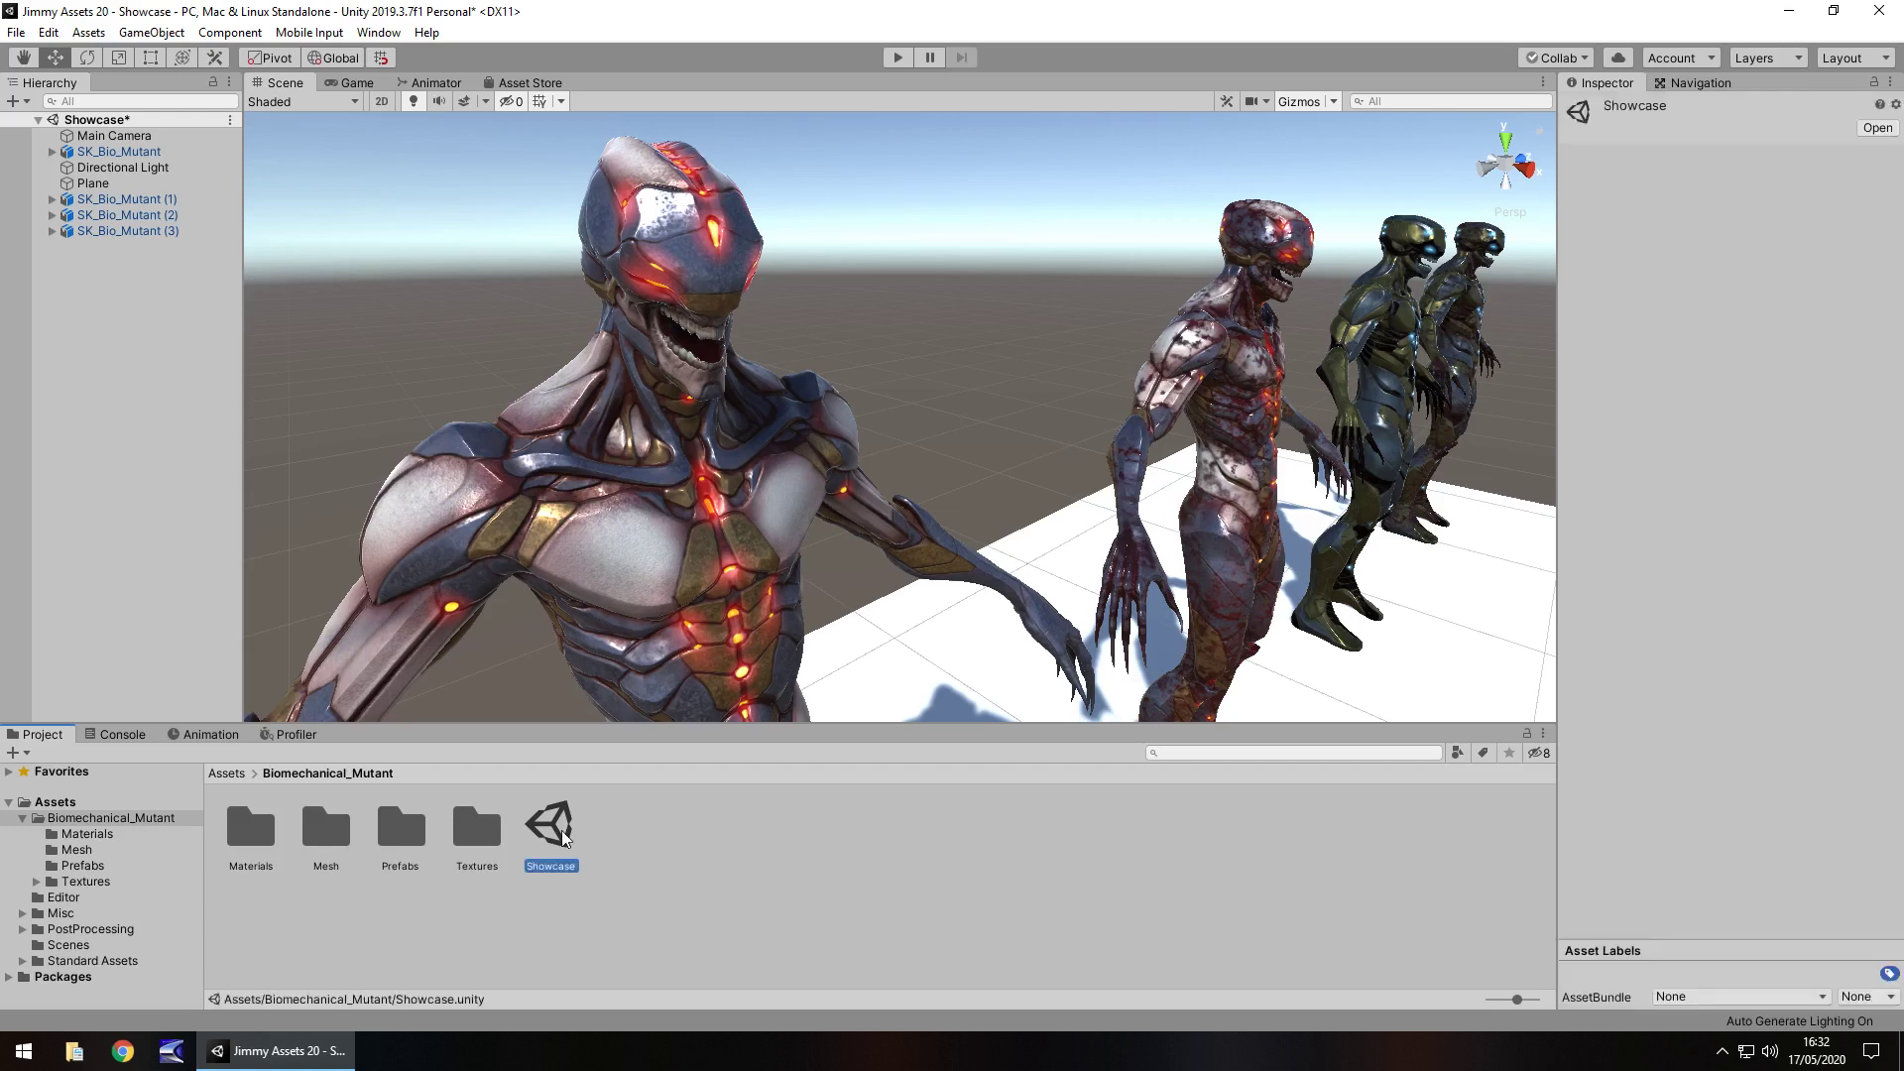
left_click(87, 835)
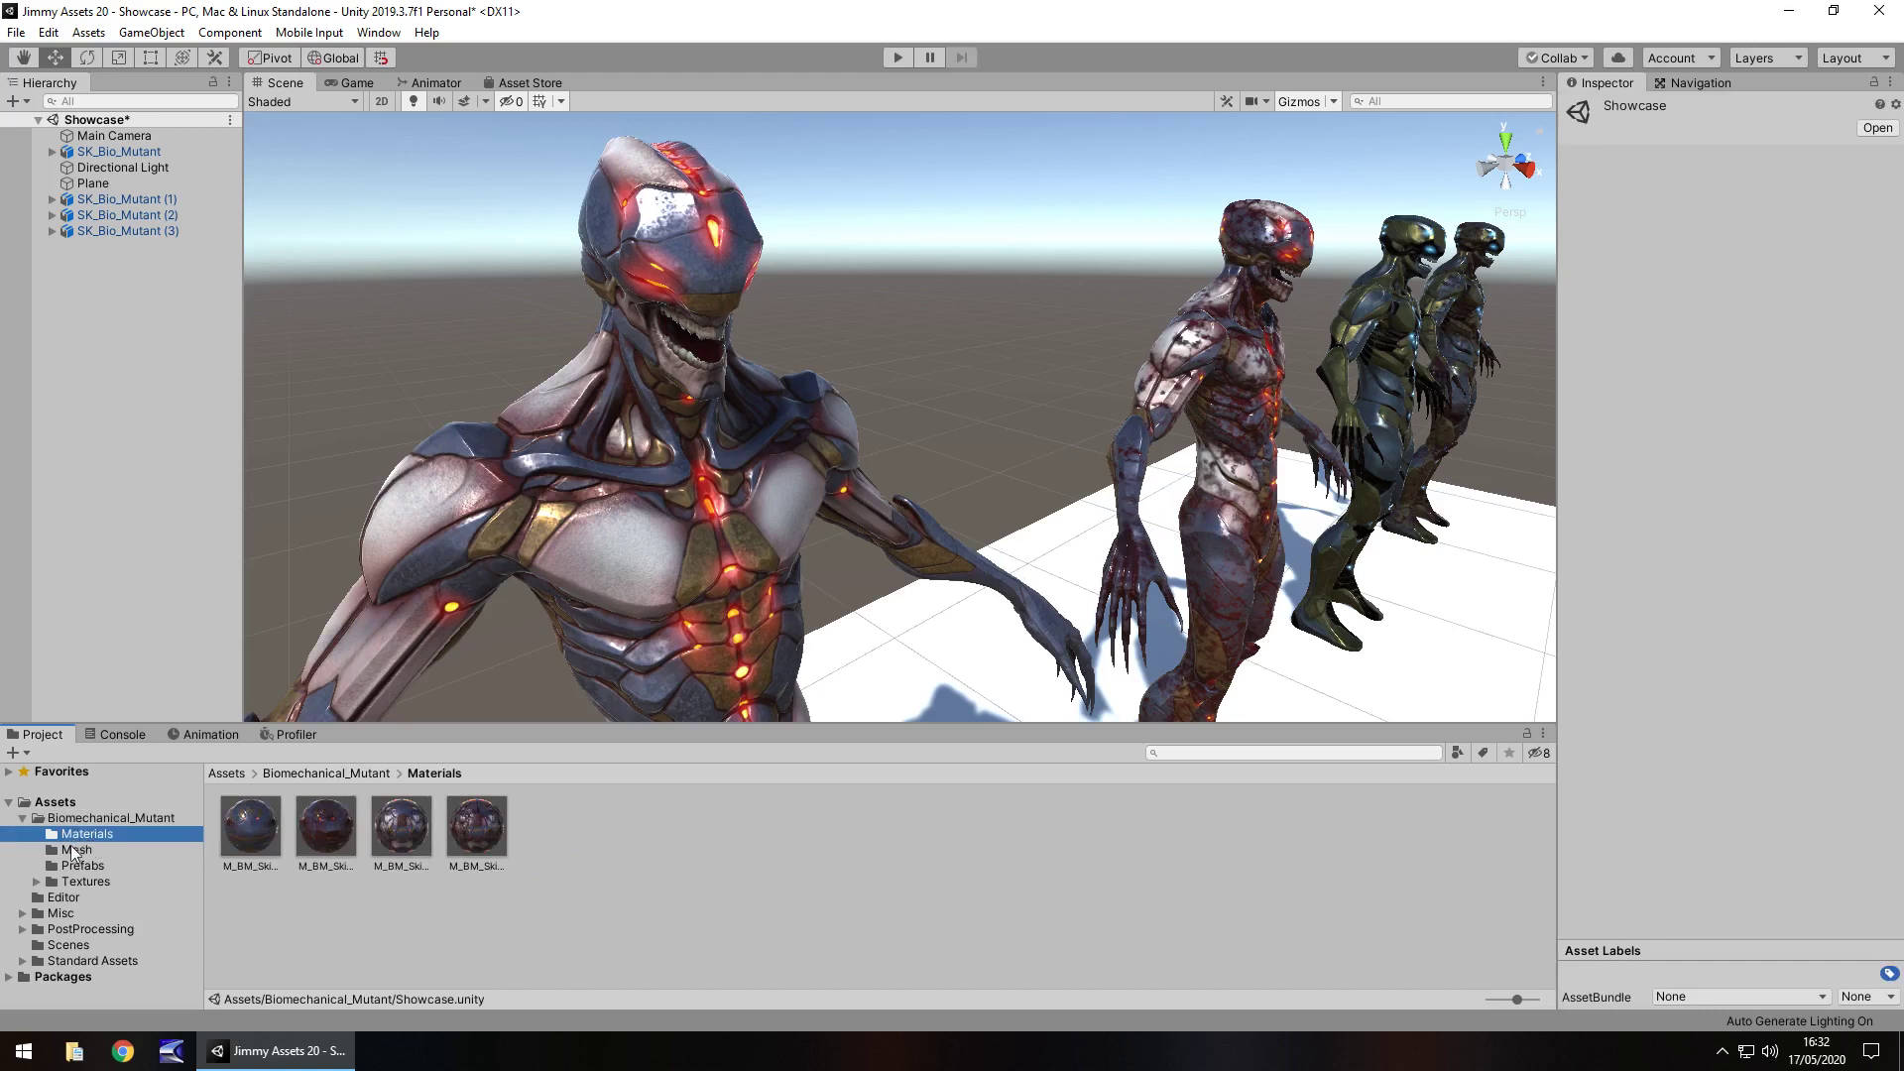
left_click(74, 850)
left_click(79, 866)
left_click(83, 882)
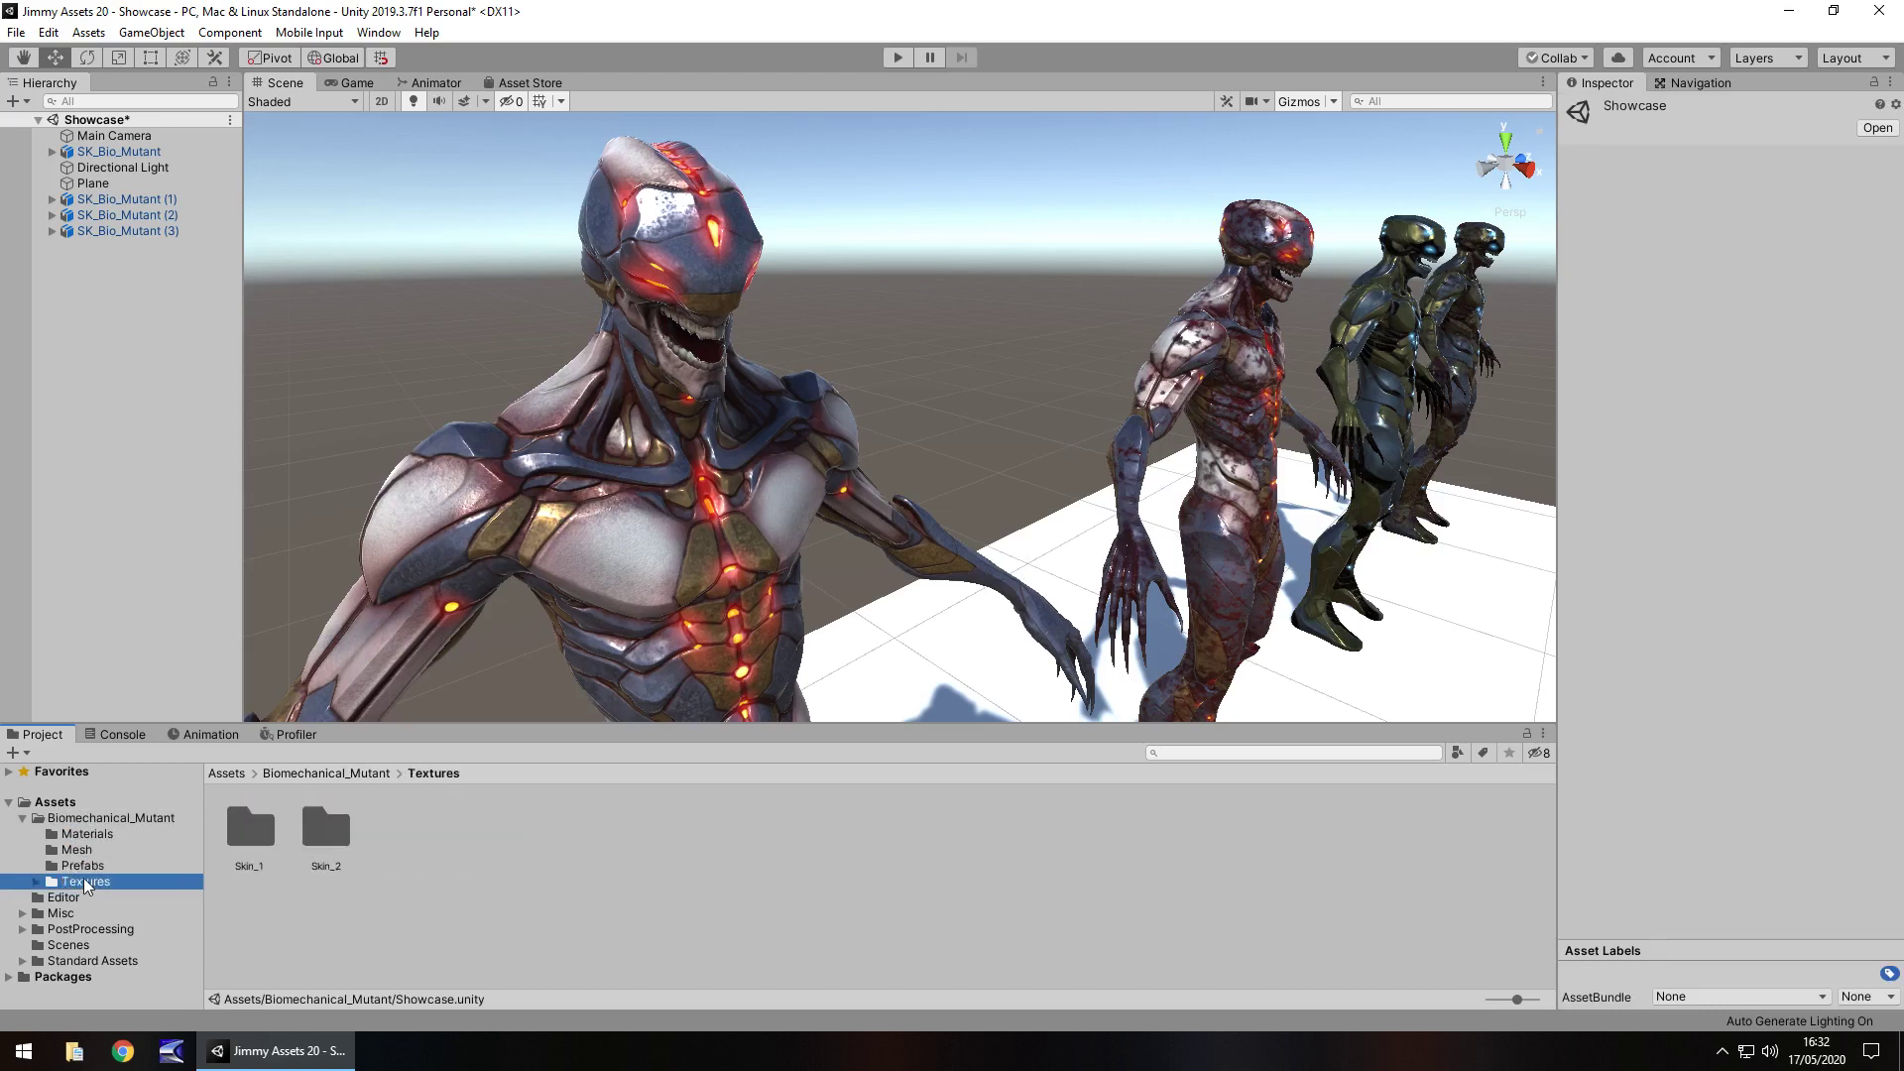
double_click(265, 841)
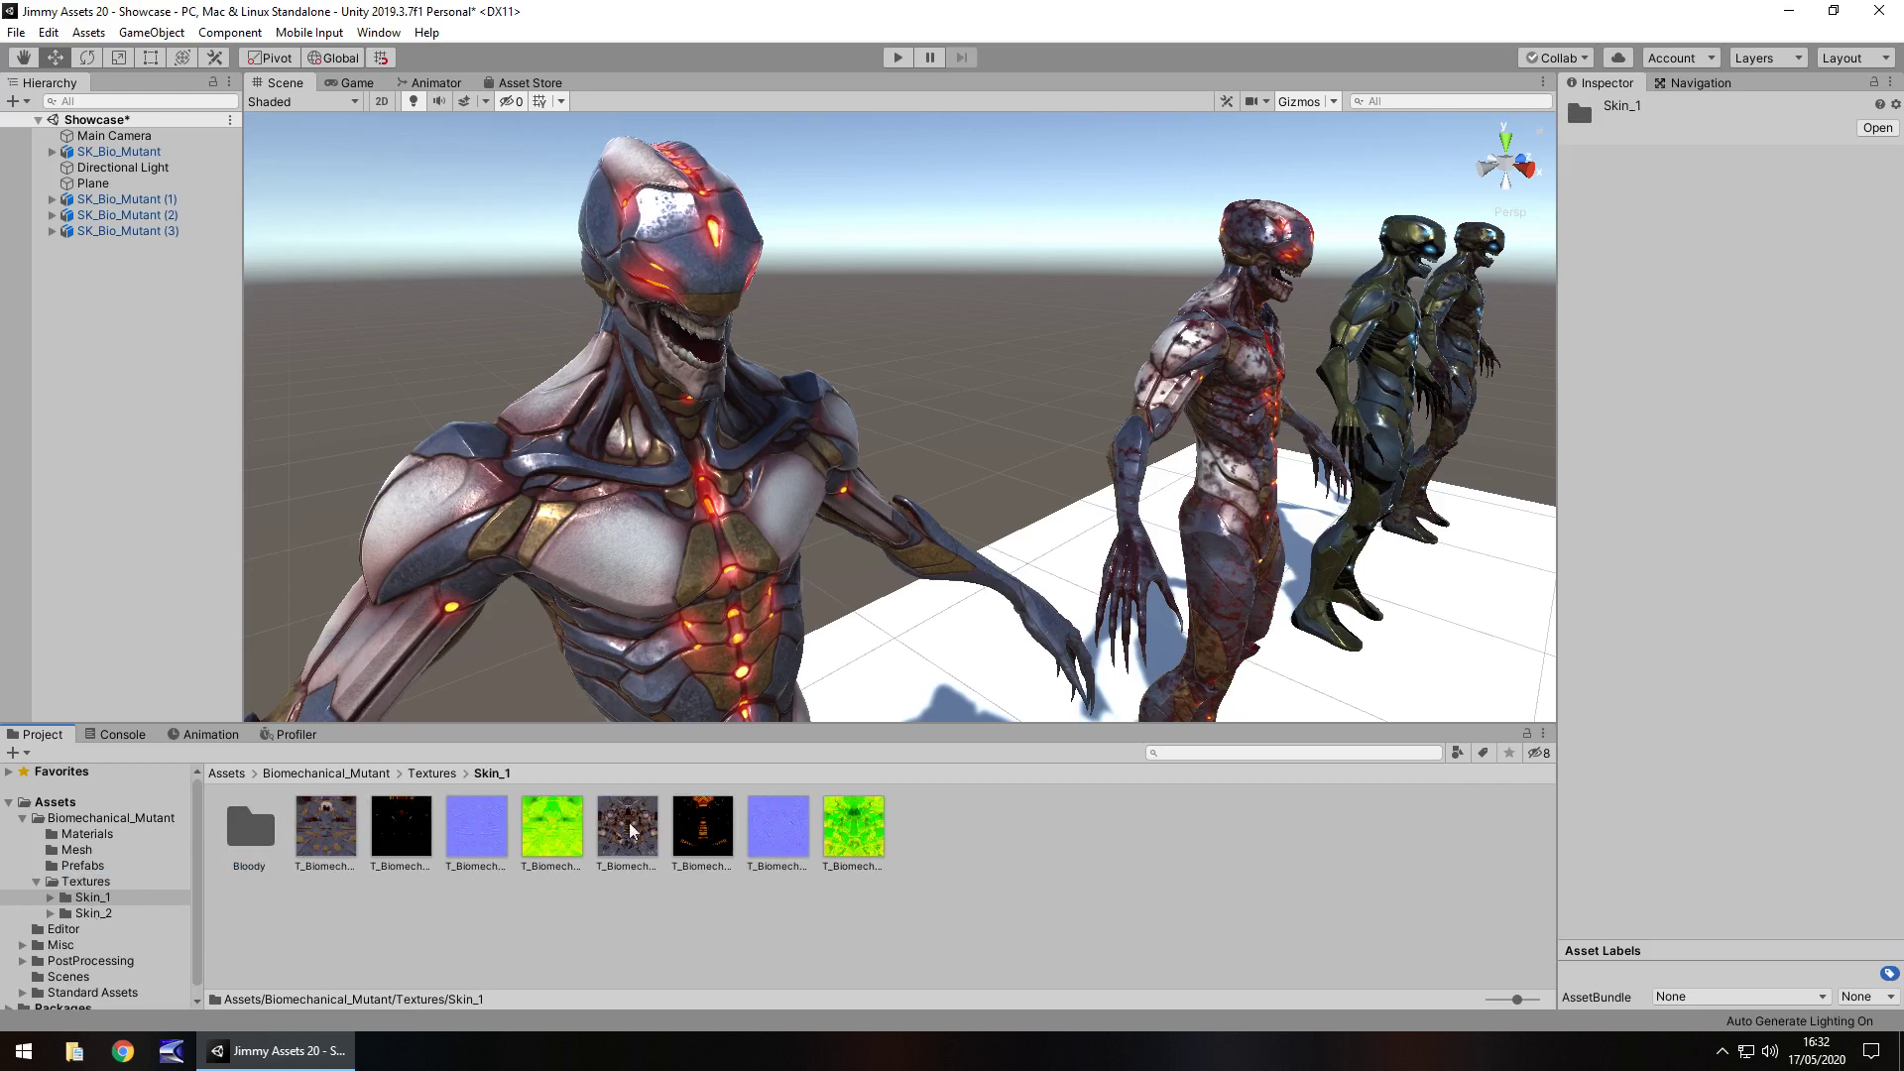
left_click(38, 882)
left_click(90, 834)
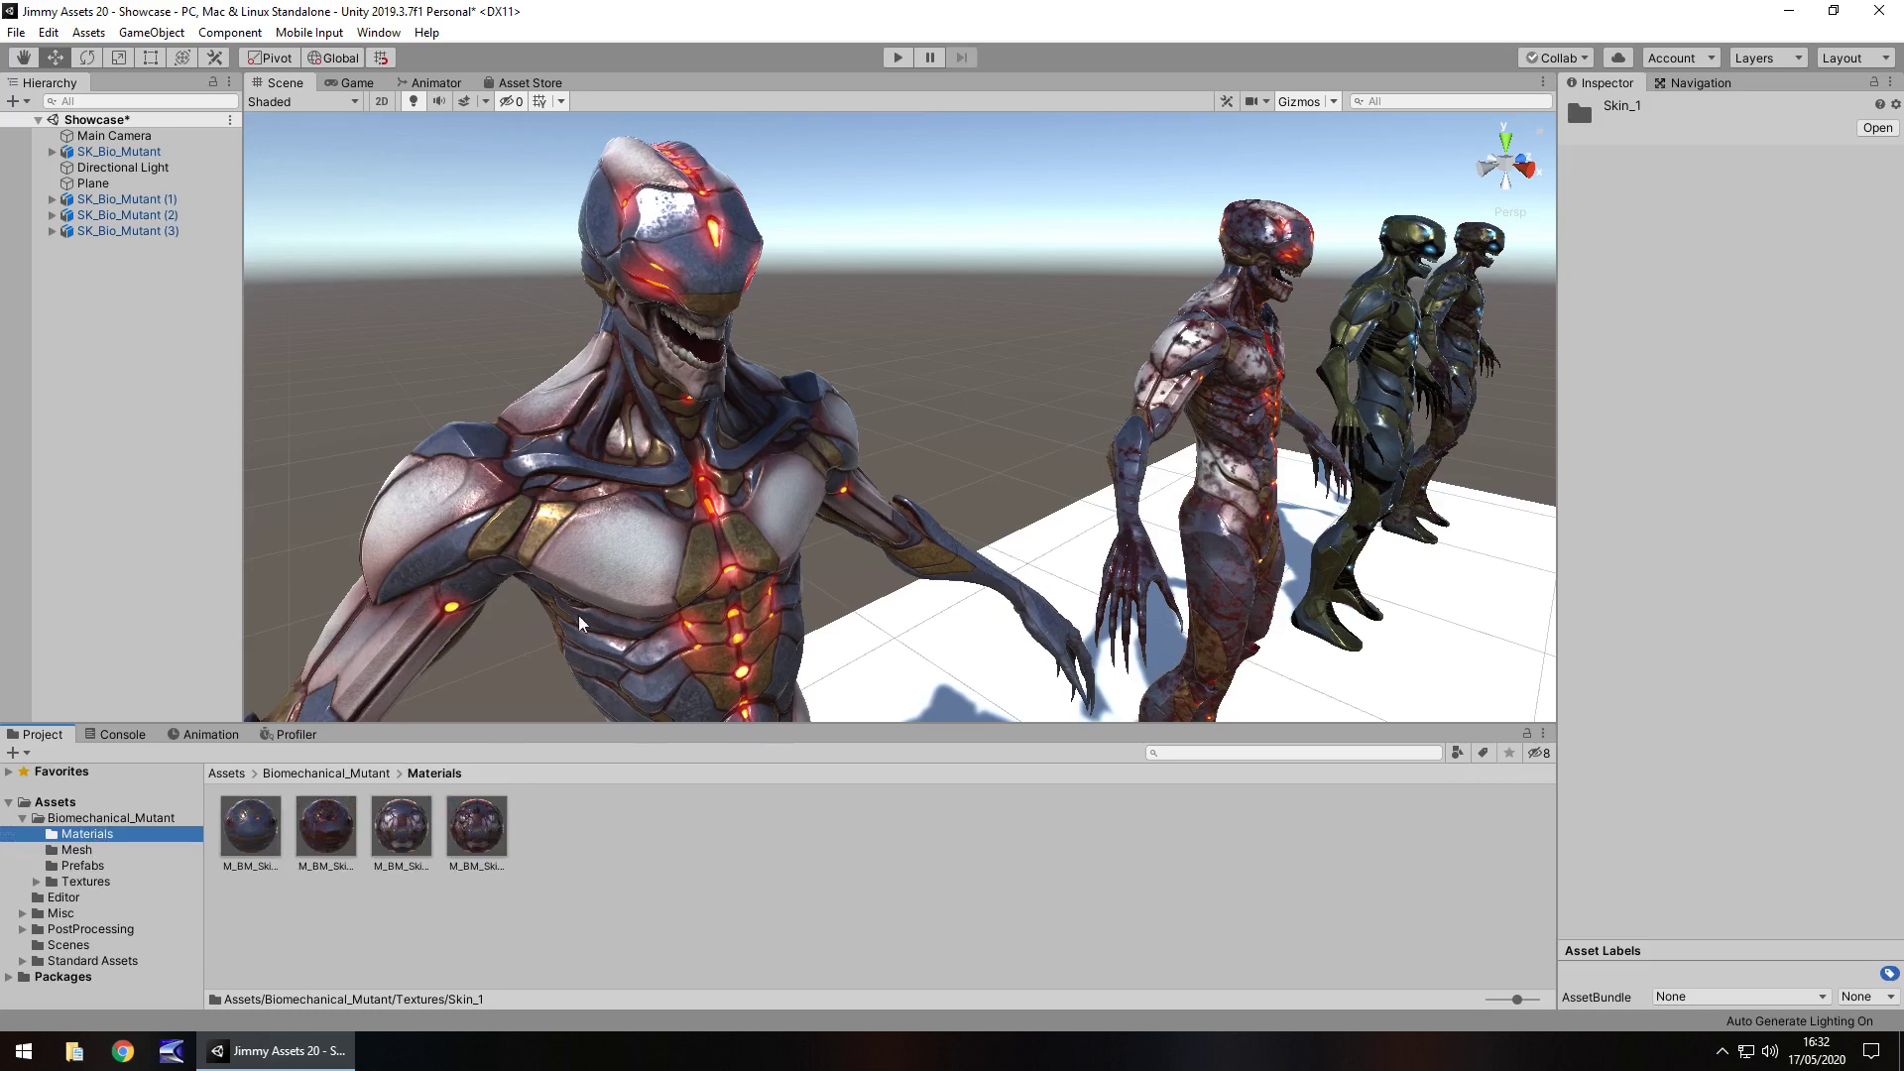
Step: In the nearest mutant's M_BM_Skin_1_Top material, set the smoothness source to Albedo Alpha and the normal map strength to 7.34
left_click(646, 583)
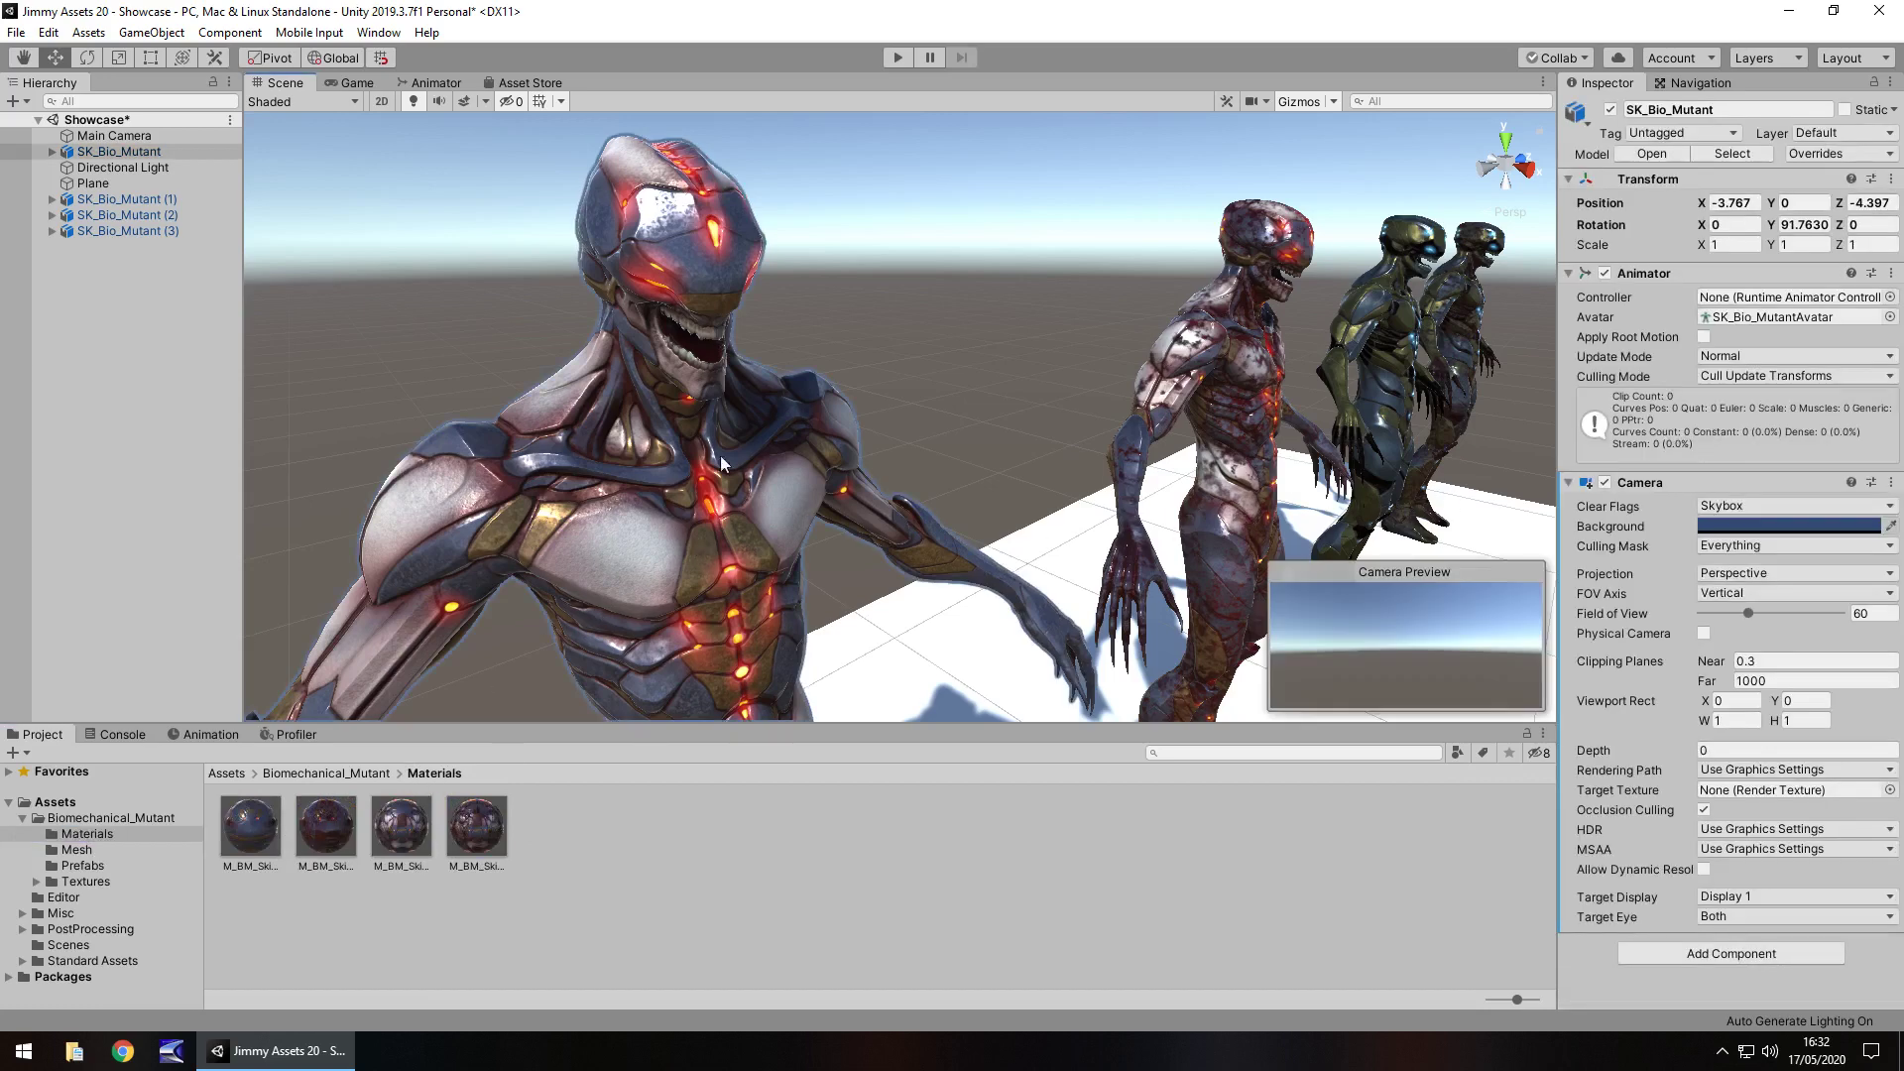
left_click(598, 490)
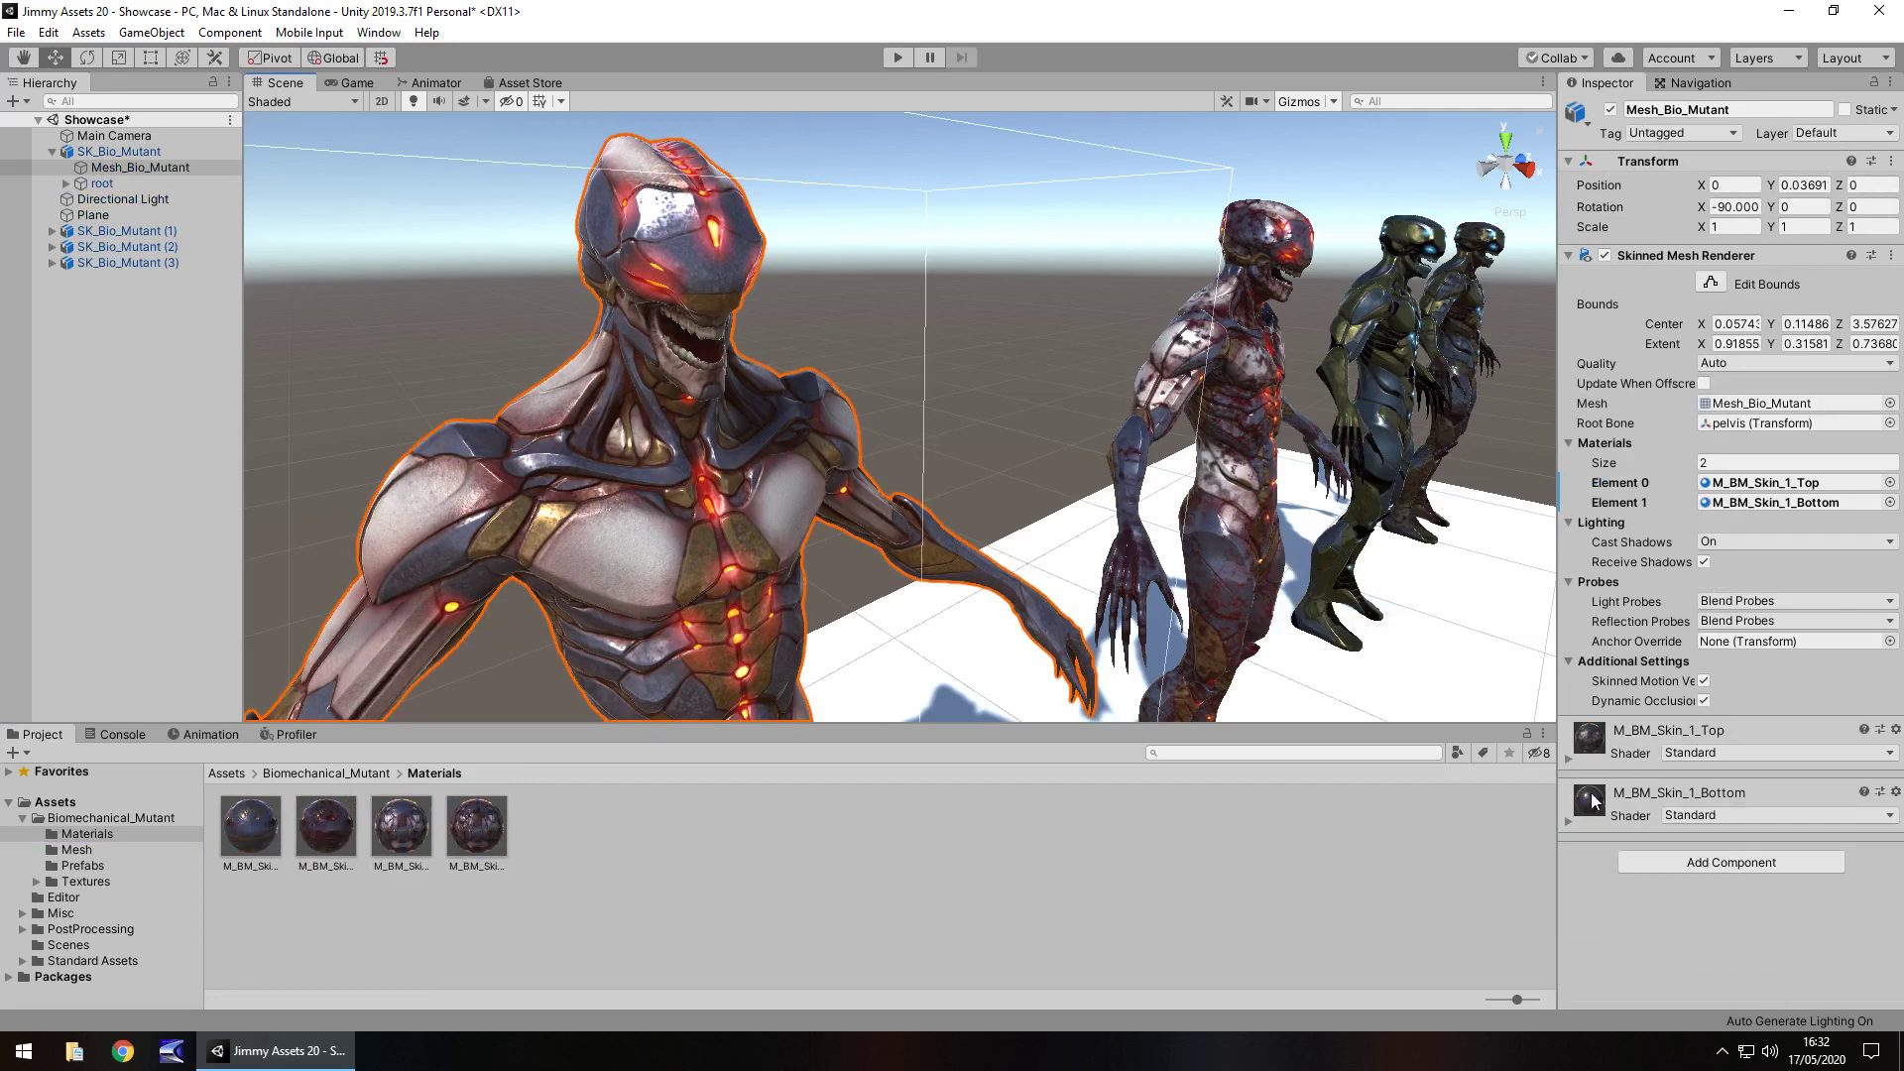
left_click(1569, 760)
scroll(1616, 714, "down", 5)
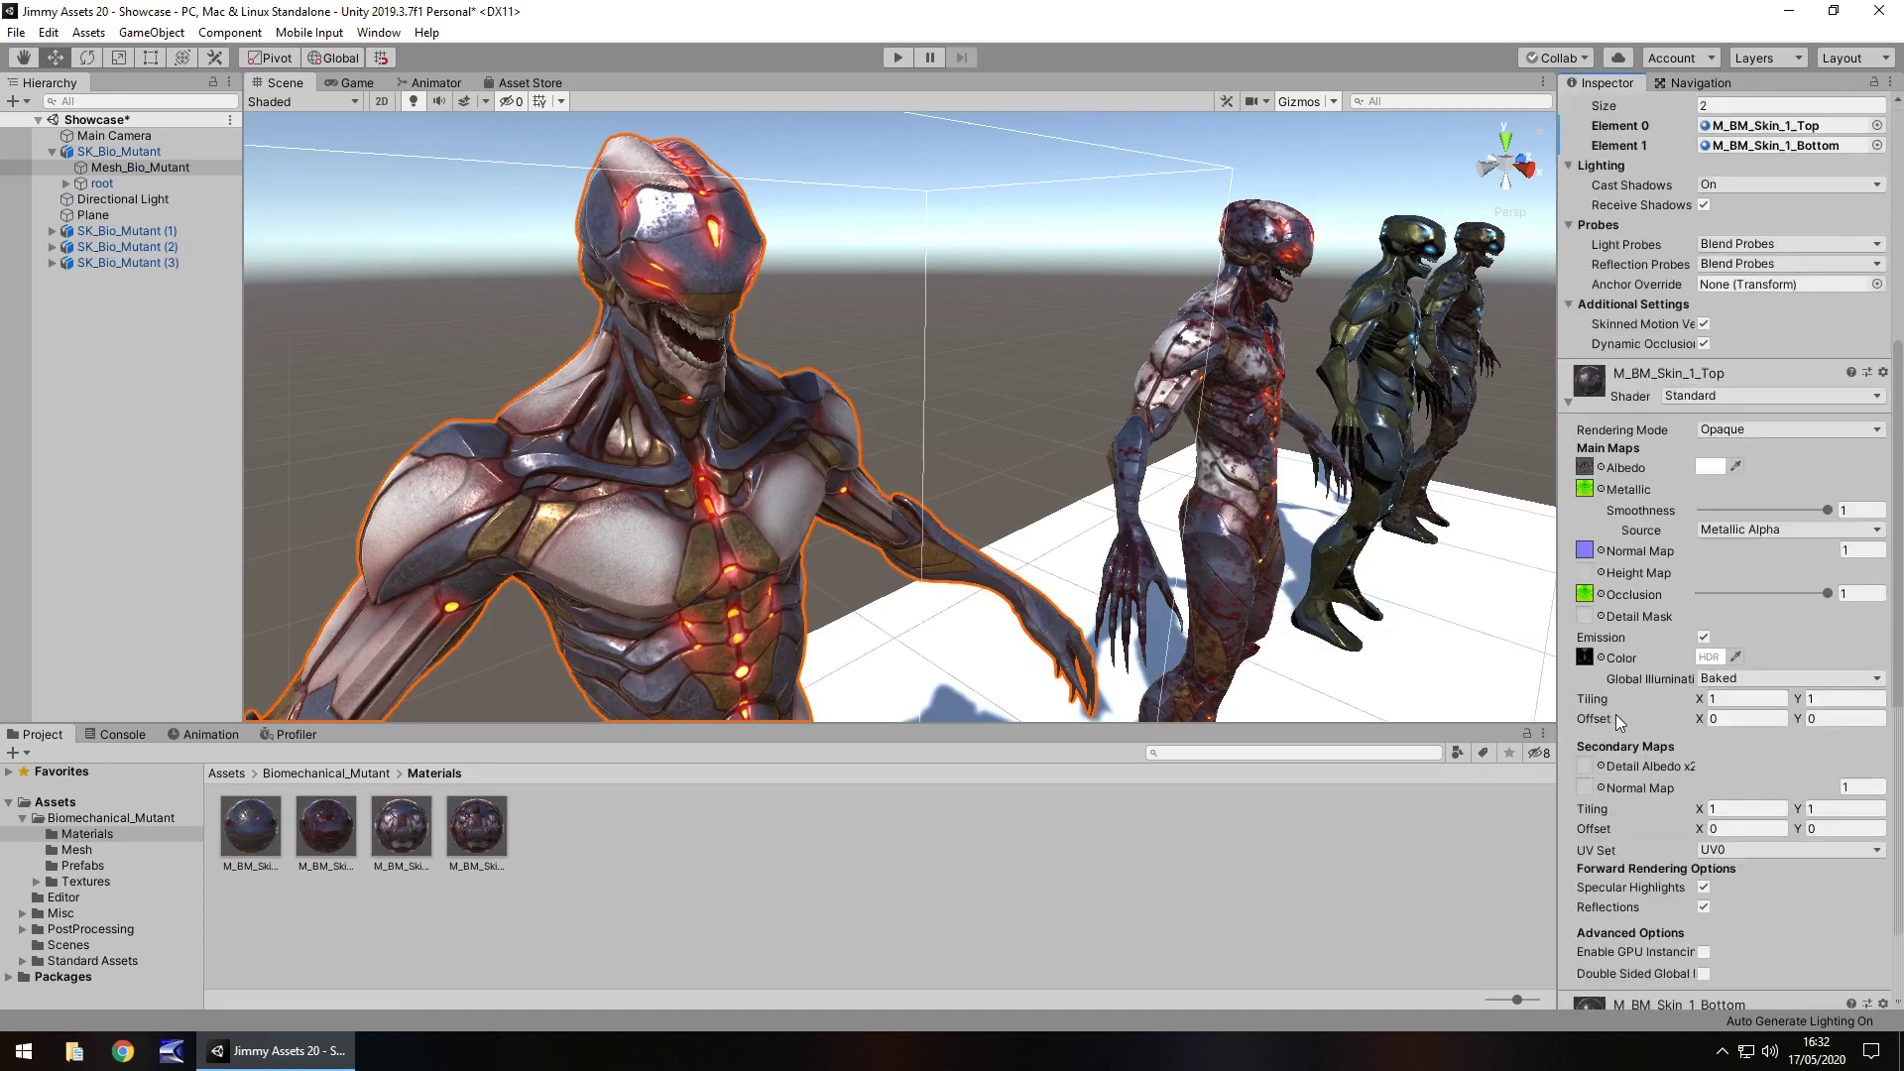
left_click(1746, 529)
left_click(1745, 572)
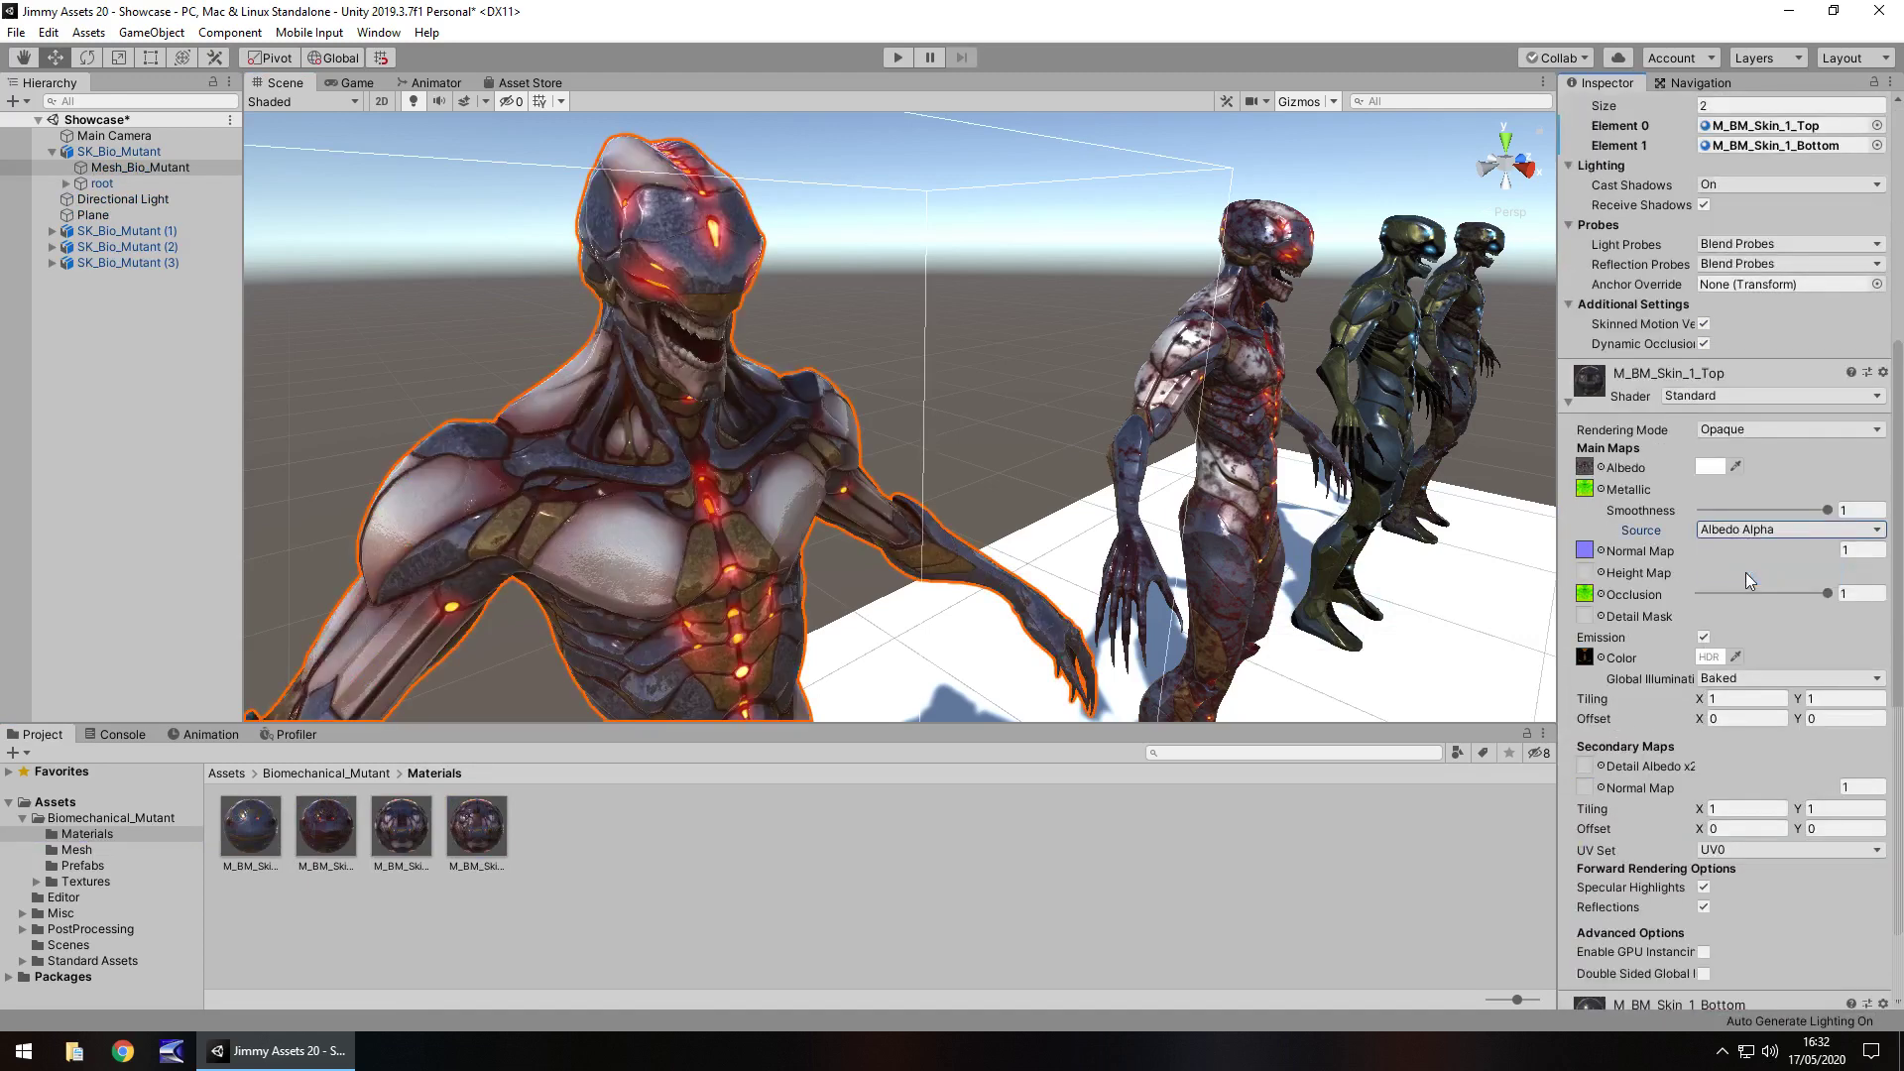
left_click_drag(1745, 559, 5, 544)
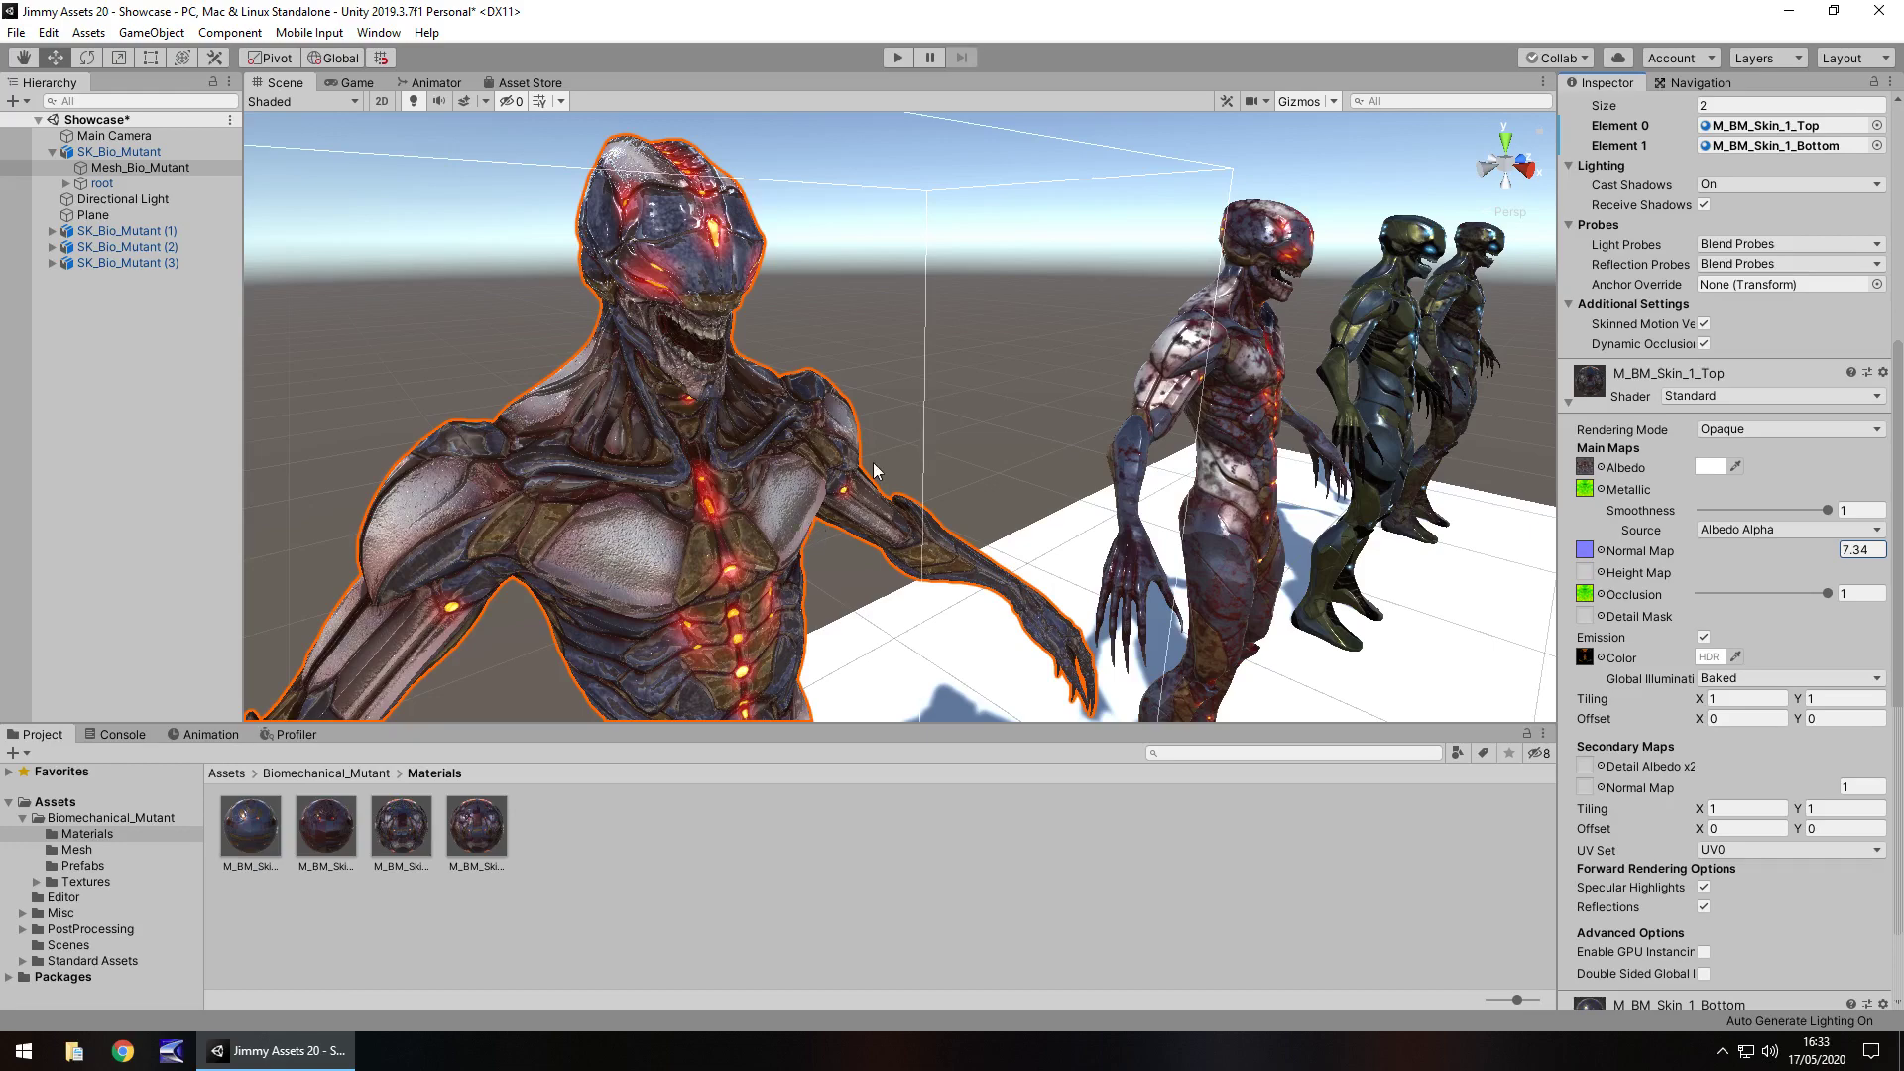
mouse_move(645, 438)
middle_mouse_down()
mouse_move(791, 279)
mouse_move(639, 359)
mouse_move(651, 408)
middle_mouse_up()
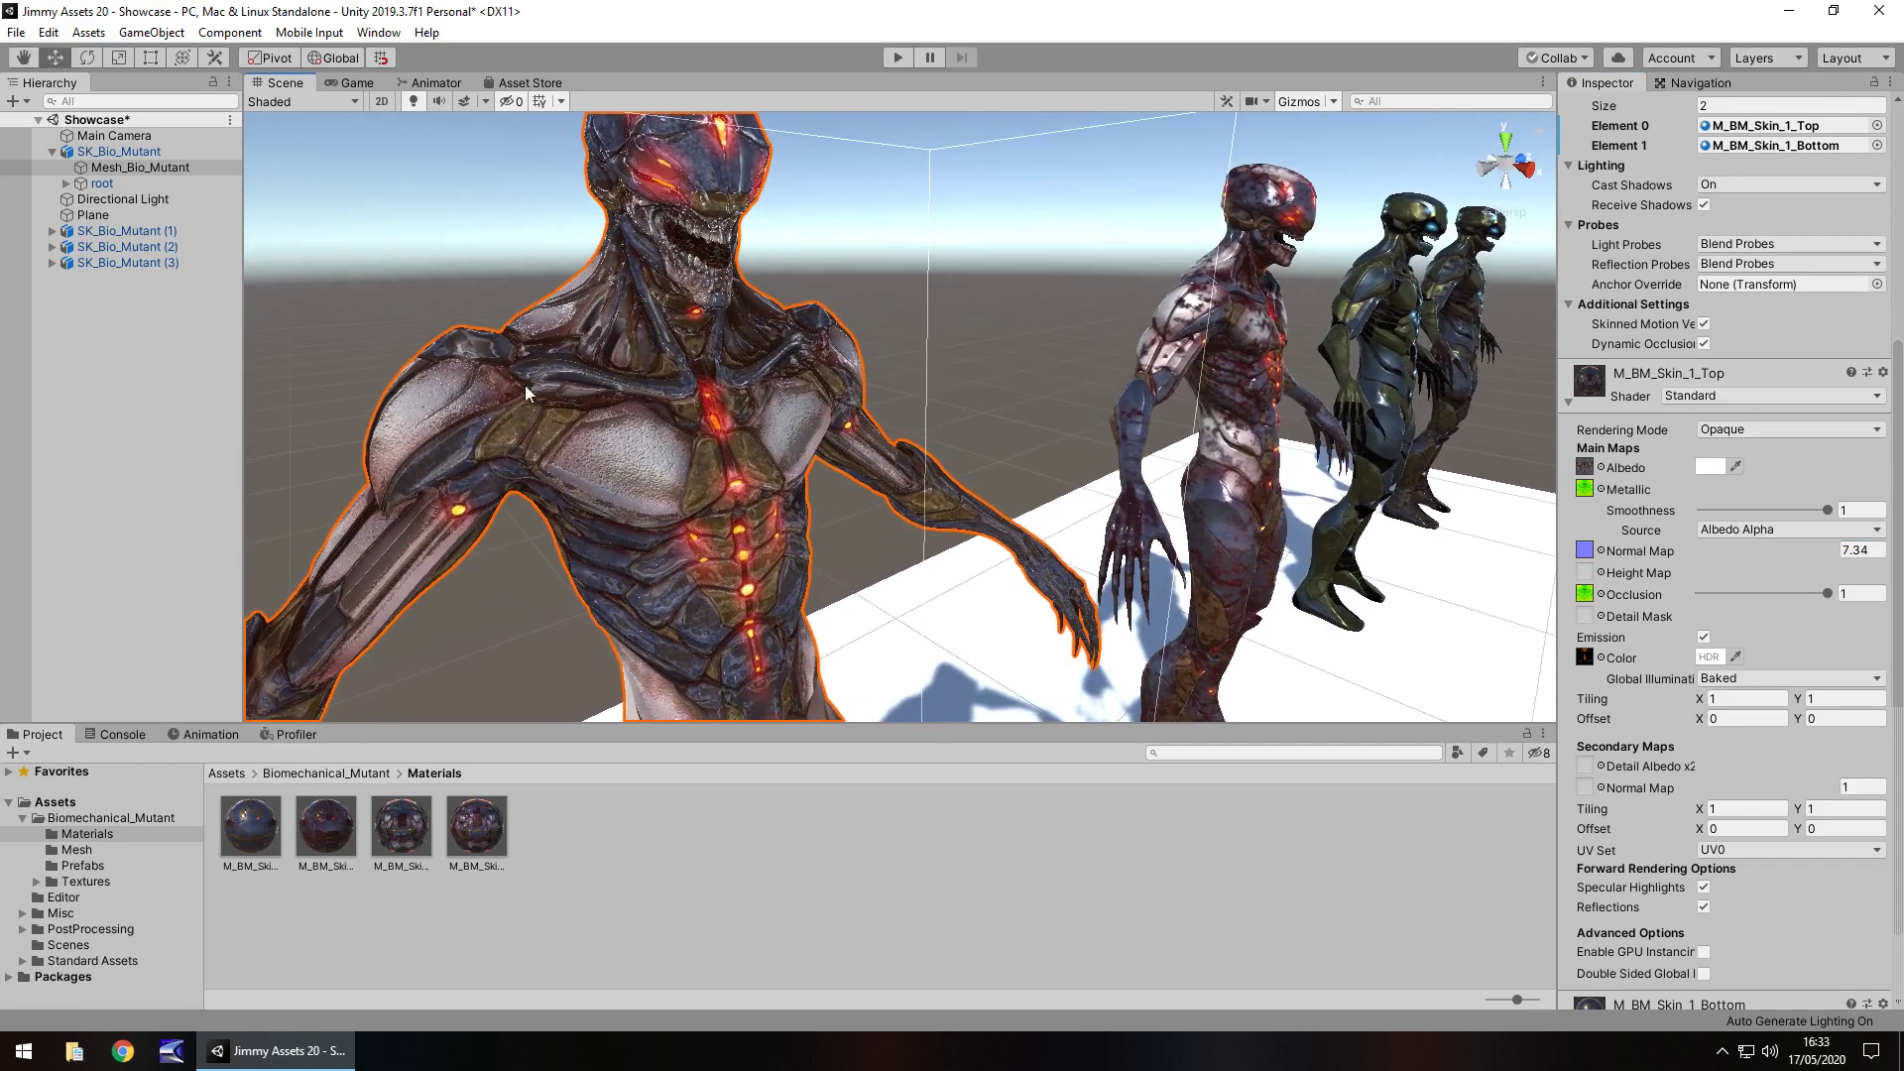
Step: Run the scene briefly to check the game view, inspect the Main Camera's settings, and stop playback
left_click(897, 57)
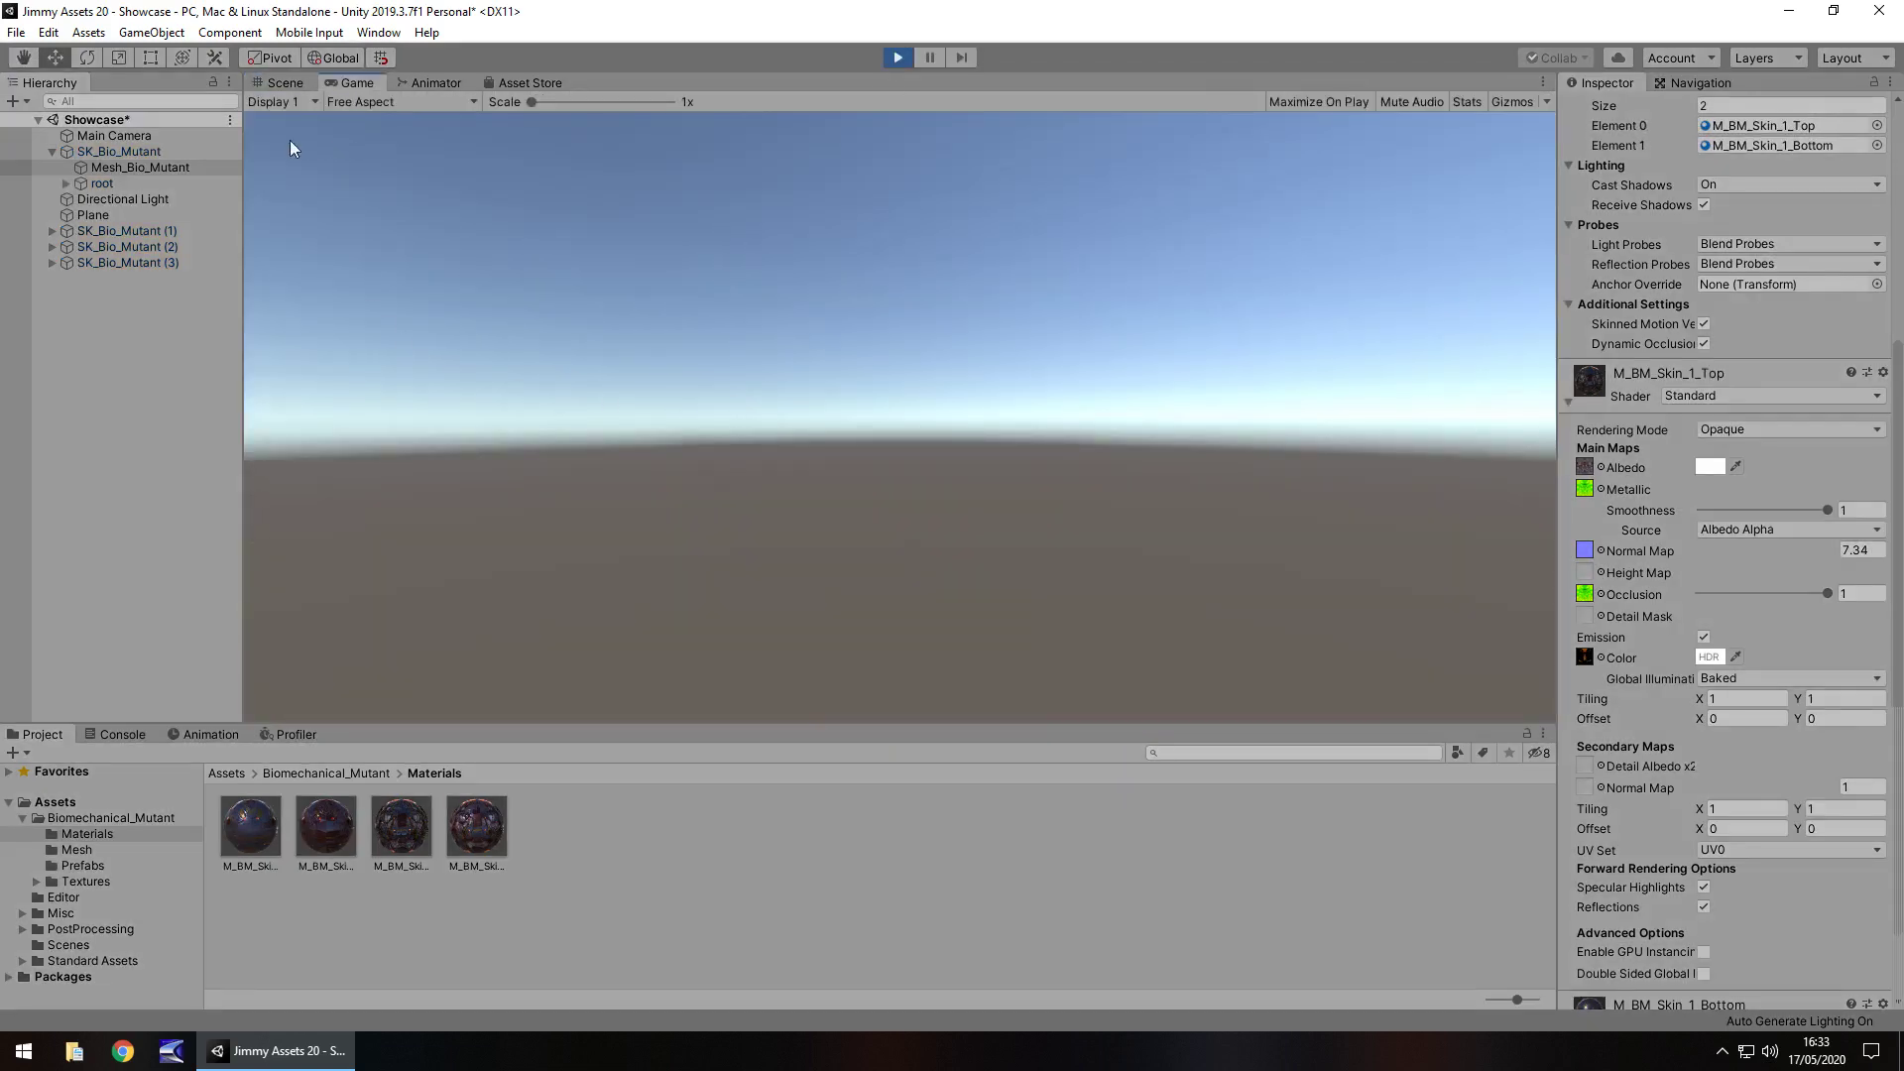
left_click(147, 135)
left_click(896, 57)
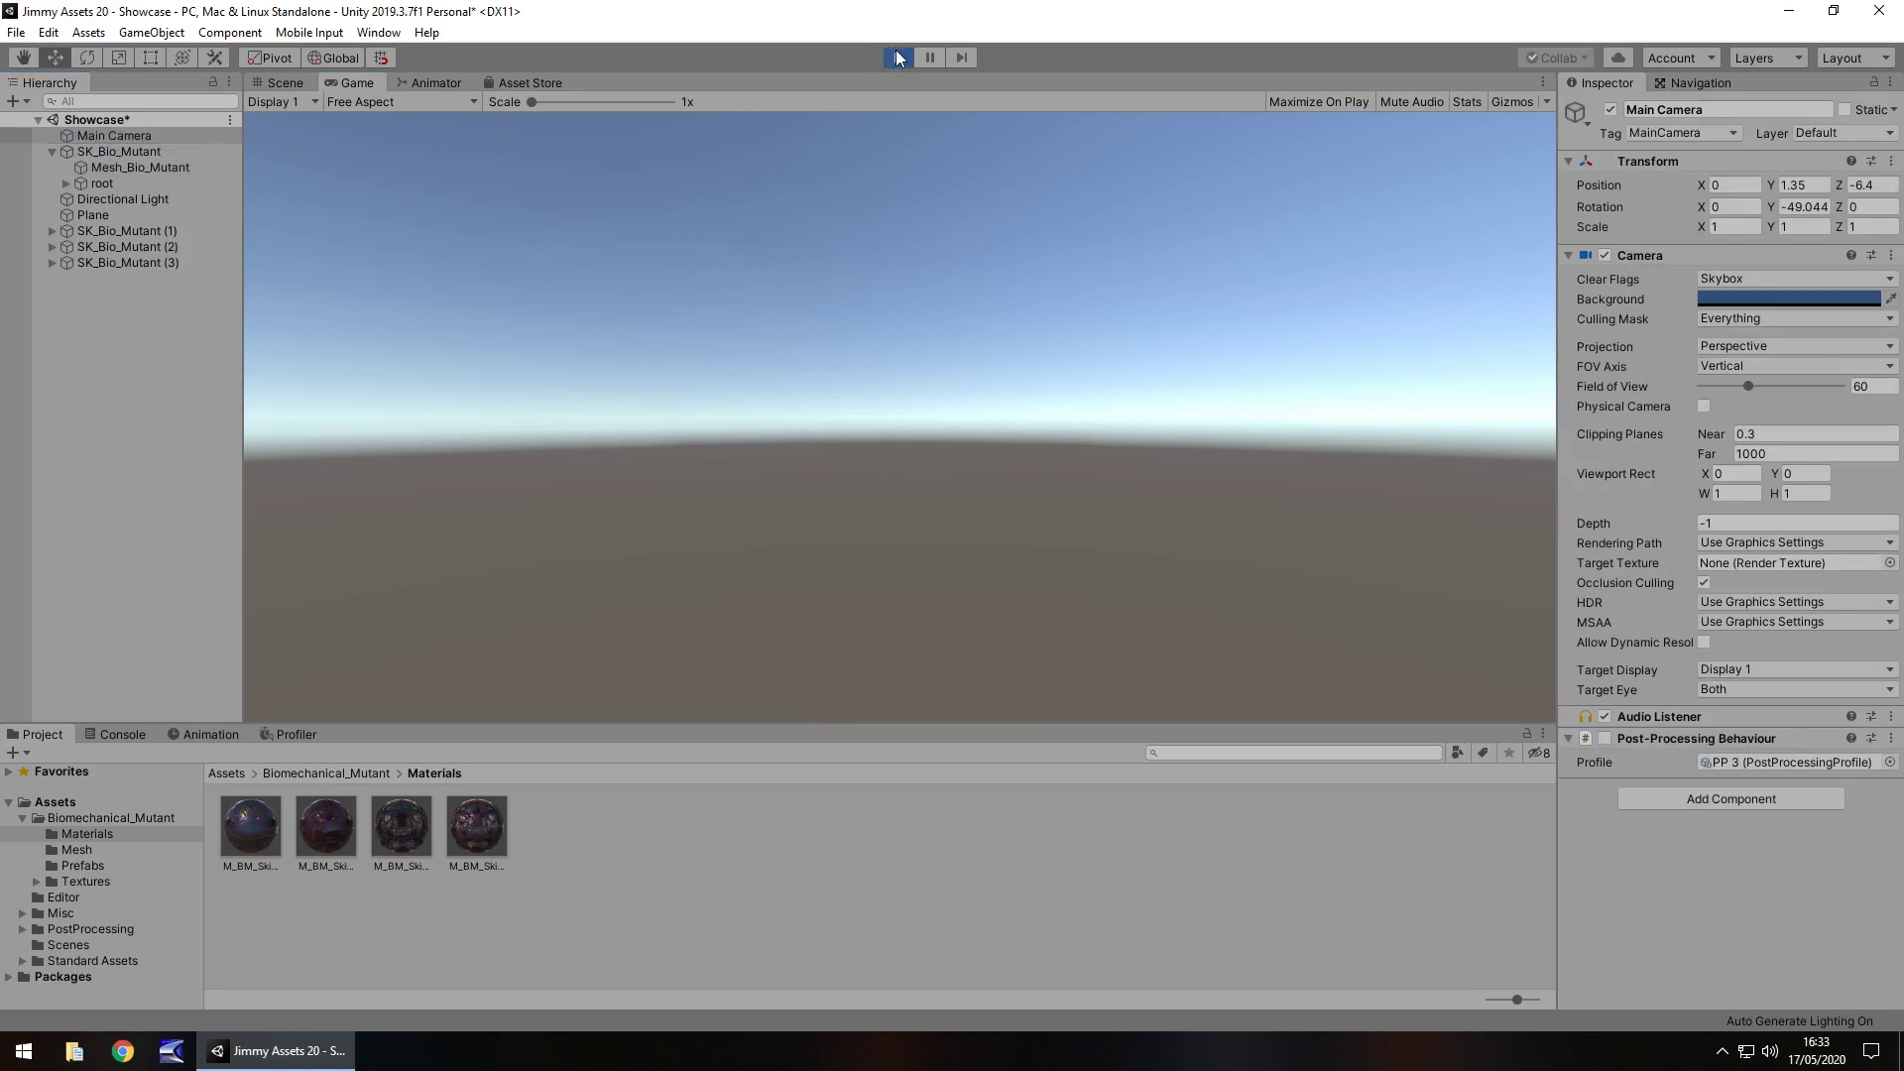
Step: Check the Main Camera's placement relative to the row of mutants and compare it with the game view
scroll(836, 333, "up", 5)
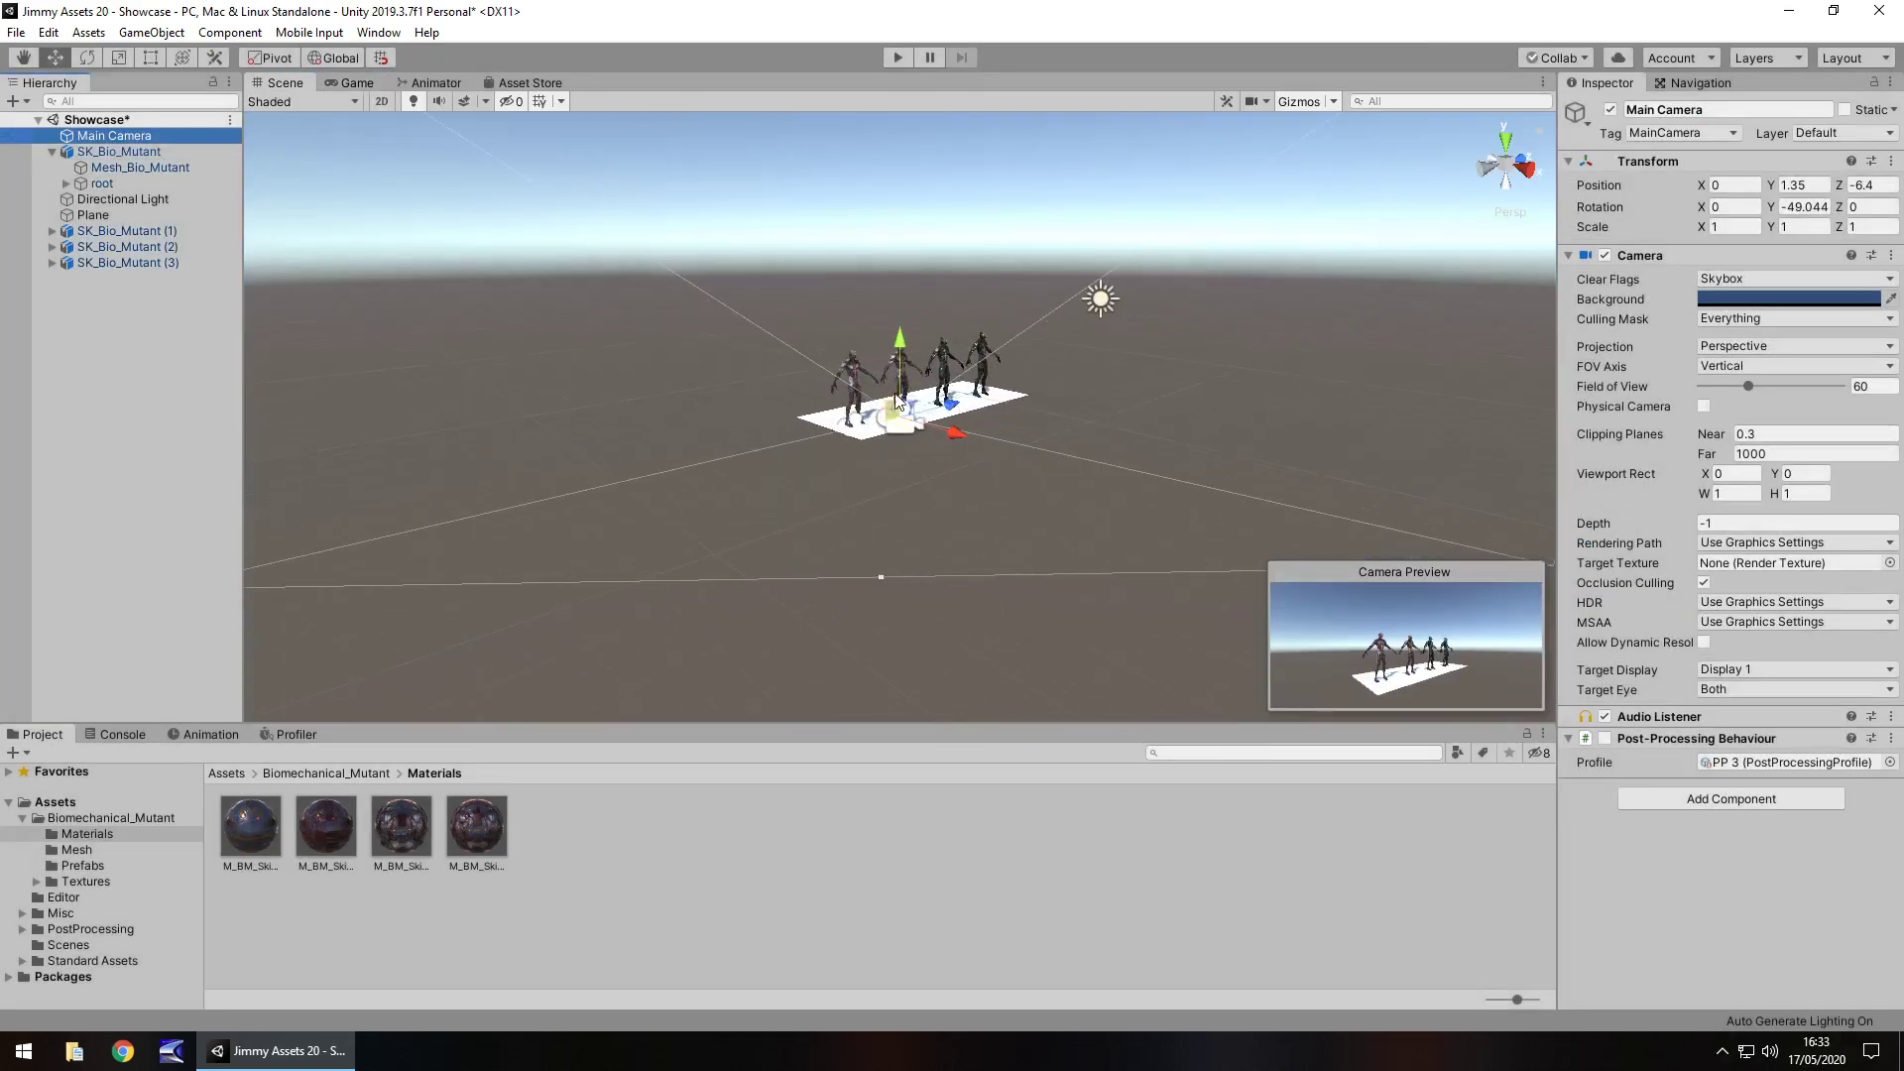
middle_click_drag(448, 277, 805, 451)
left_click_drag(796, 352, 1101, 498, "alt")
middle_click_drag(655, 463, 1134, 481)
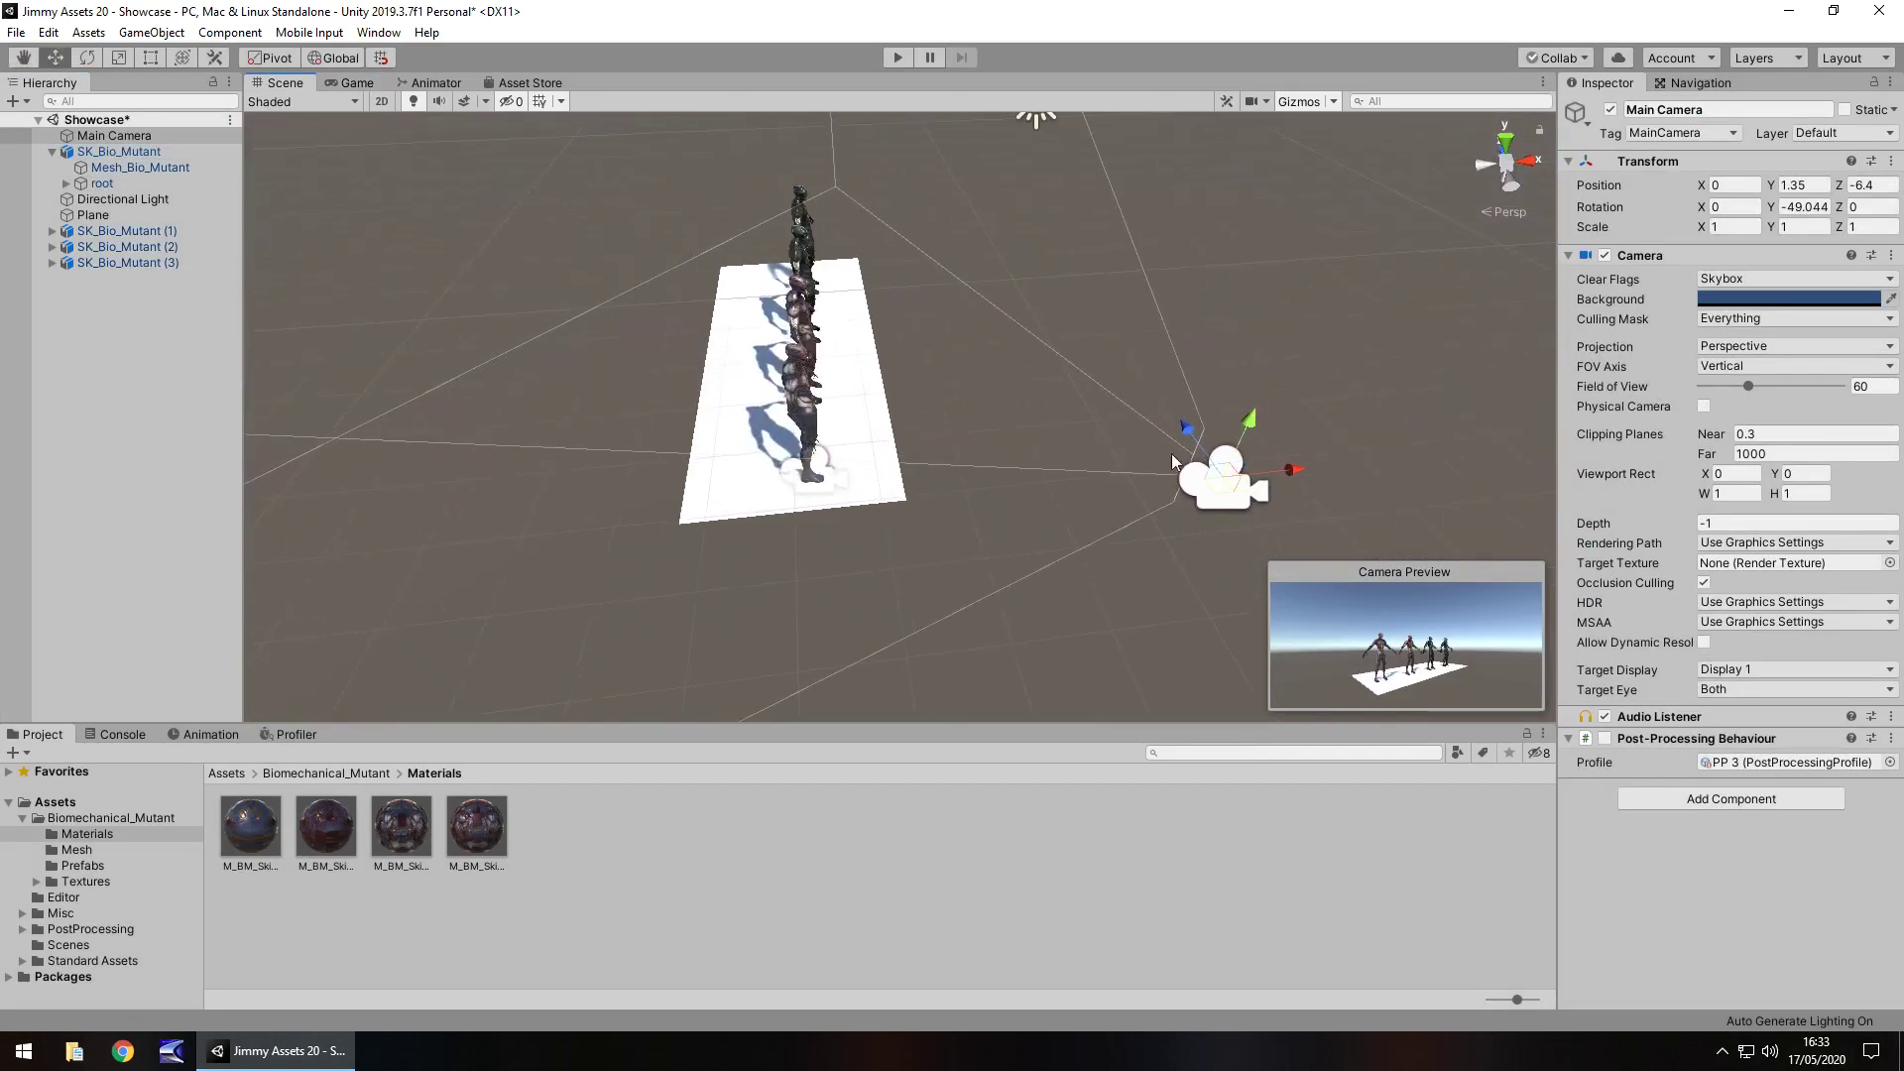
left_click(353, 83)
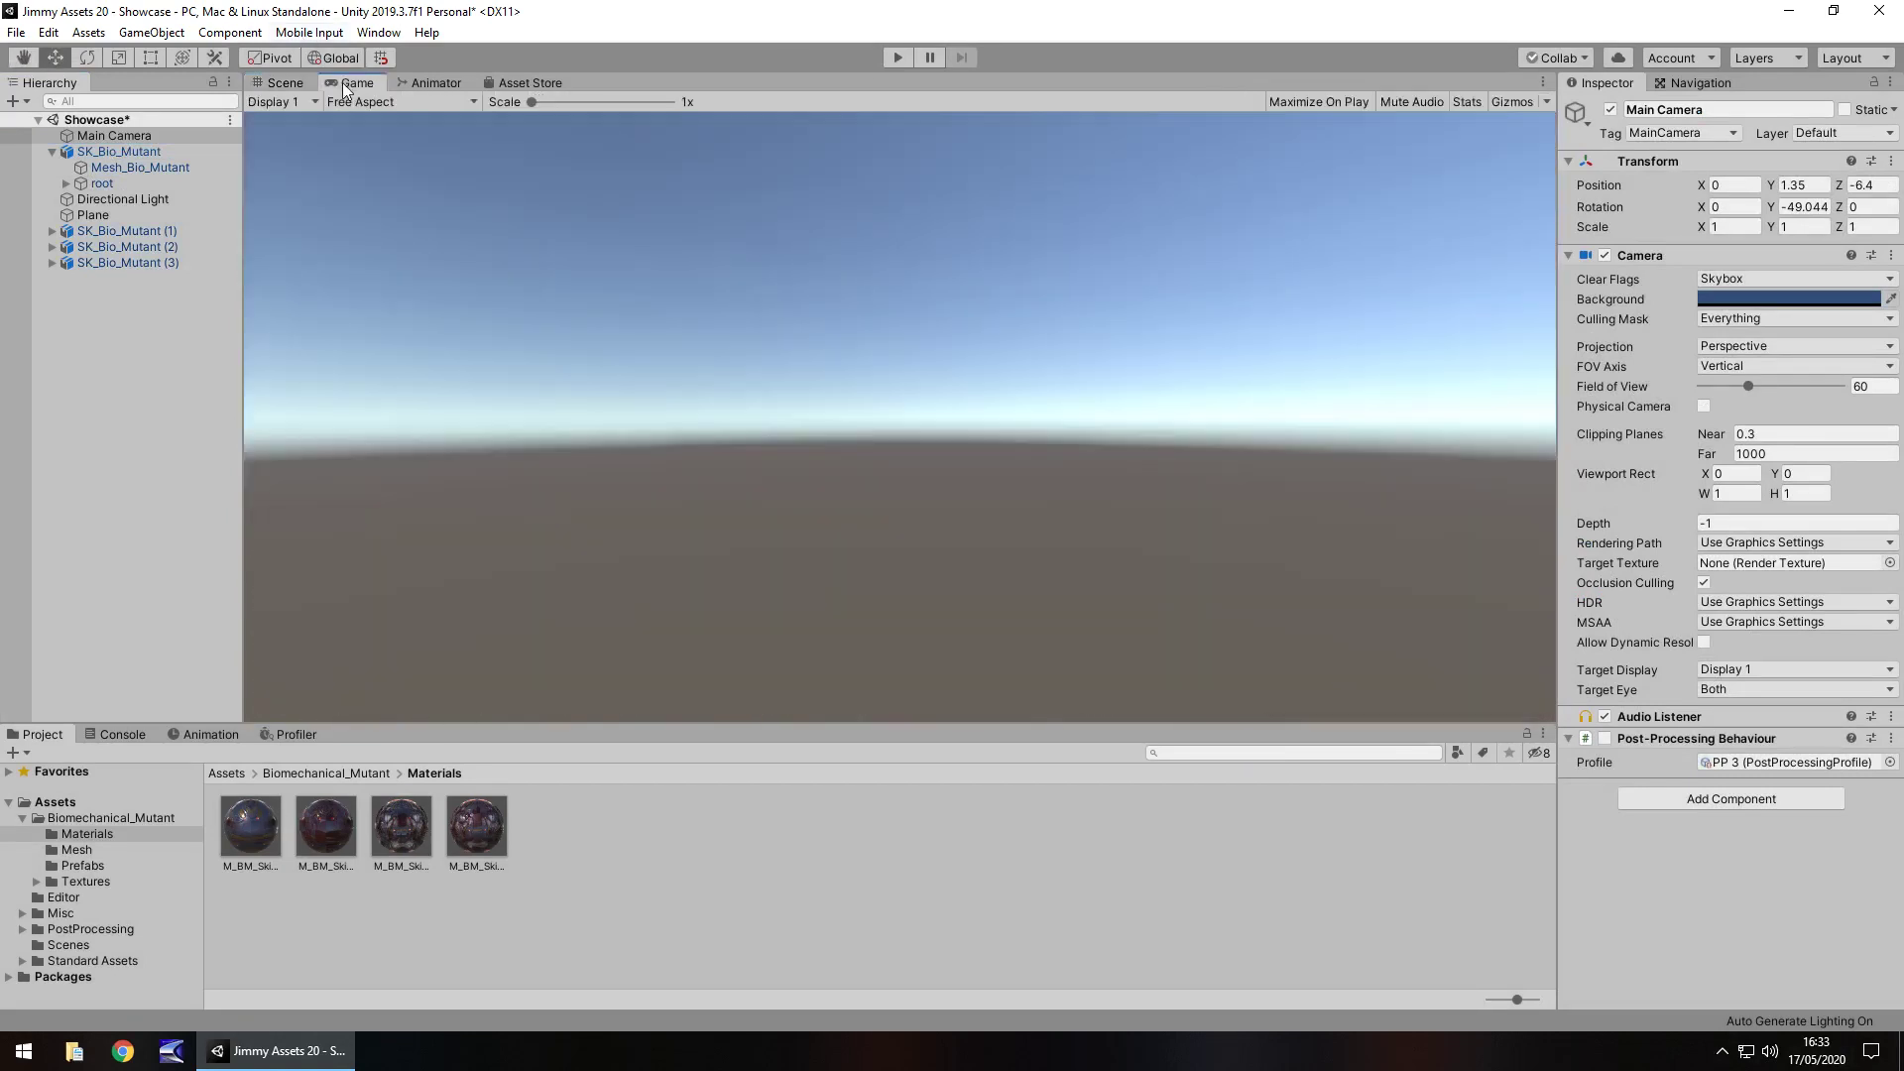
left_click(282, 82)
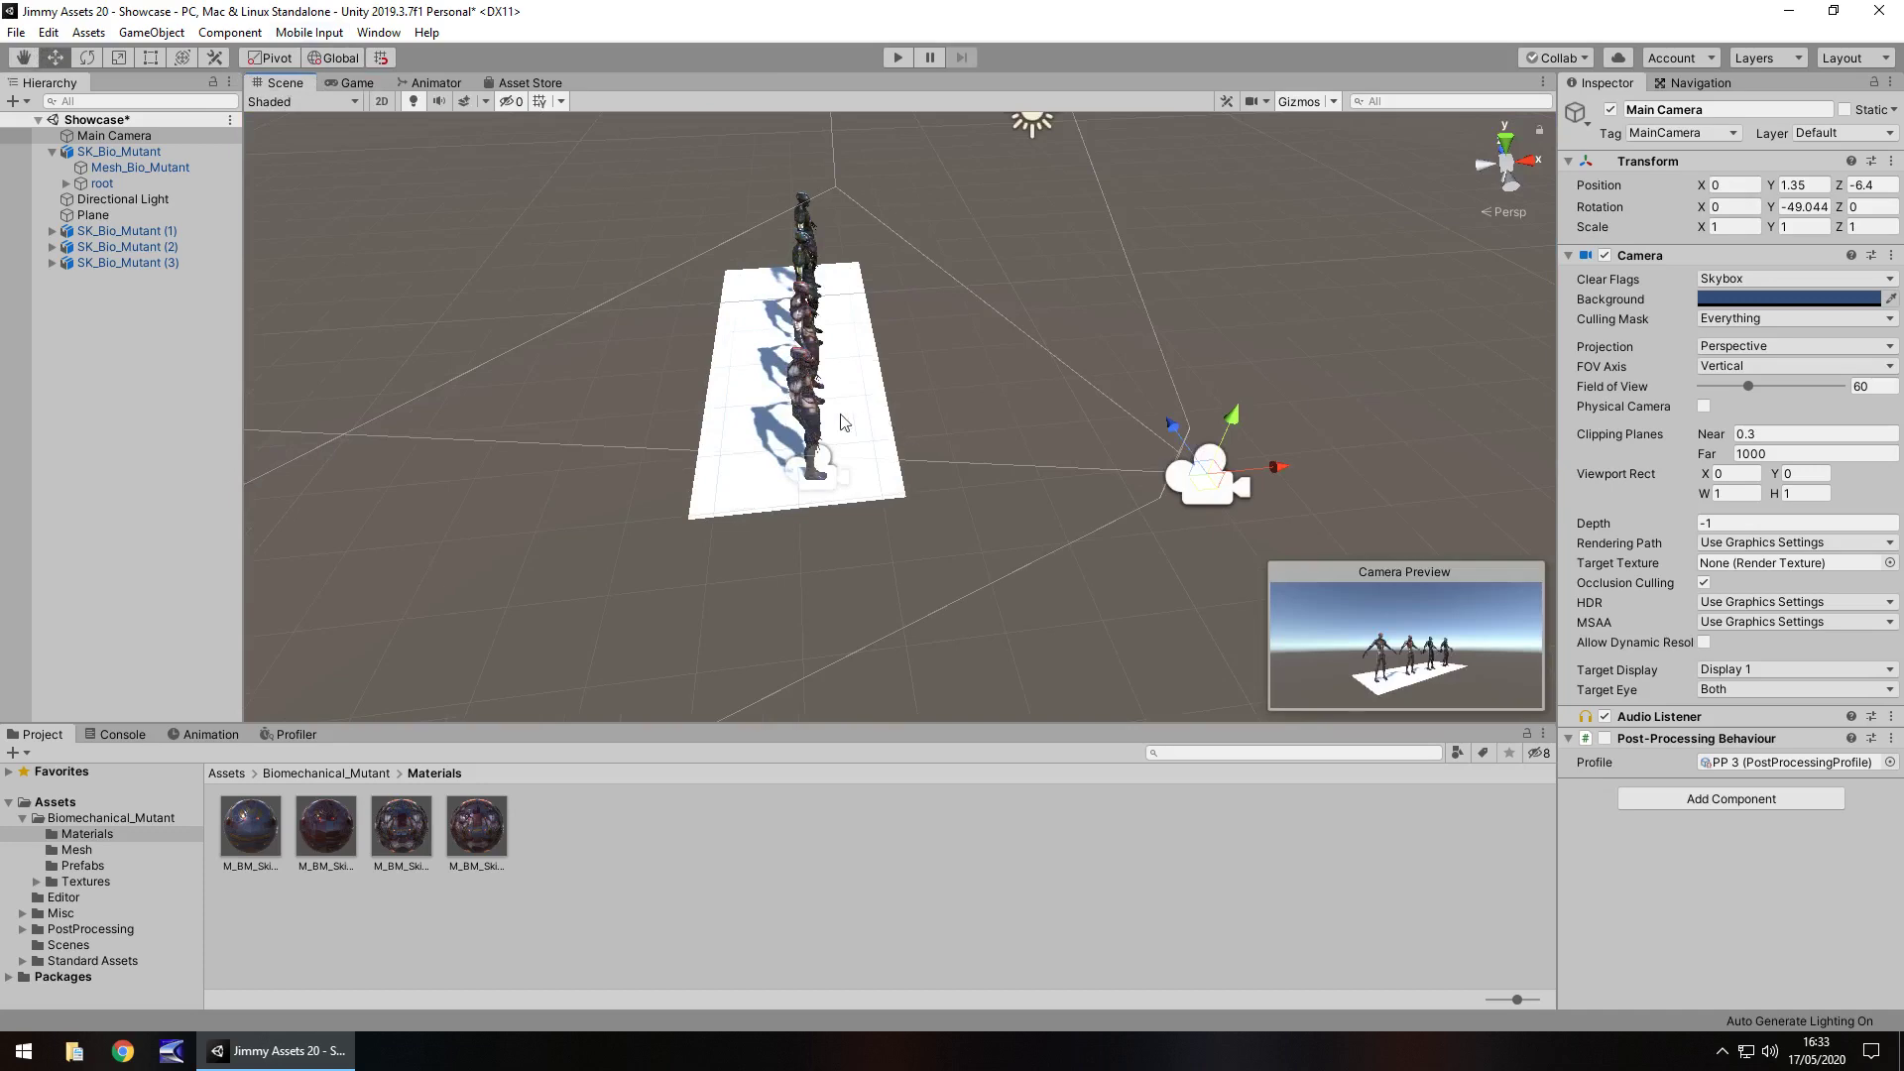
Step: Examine the row of mutants from the front and move in on the second, bloodied one
scroll(826, 406, "up", 5)
key("d")
right_click_drag(827, 407, 506, 359)
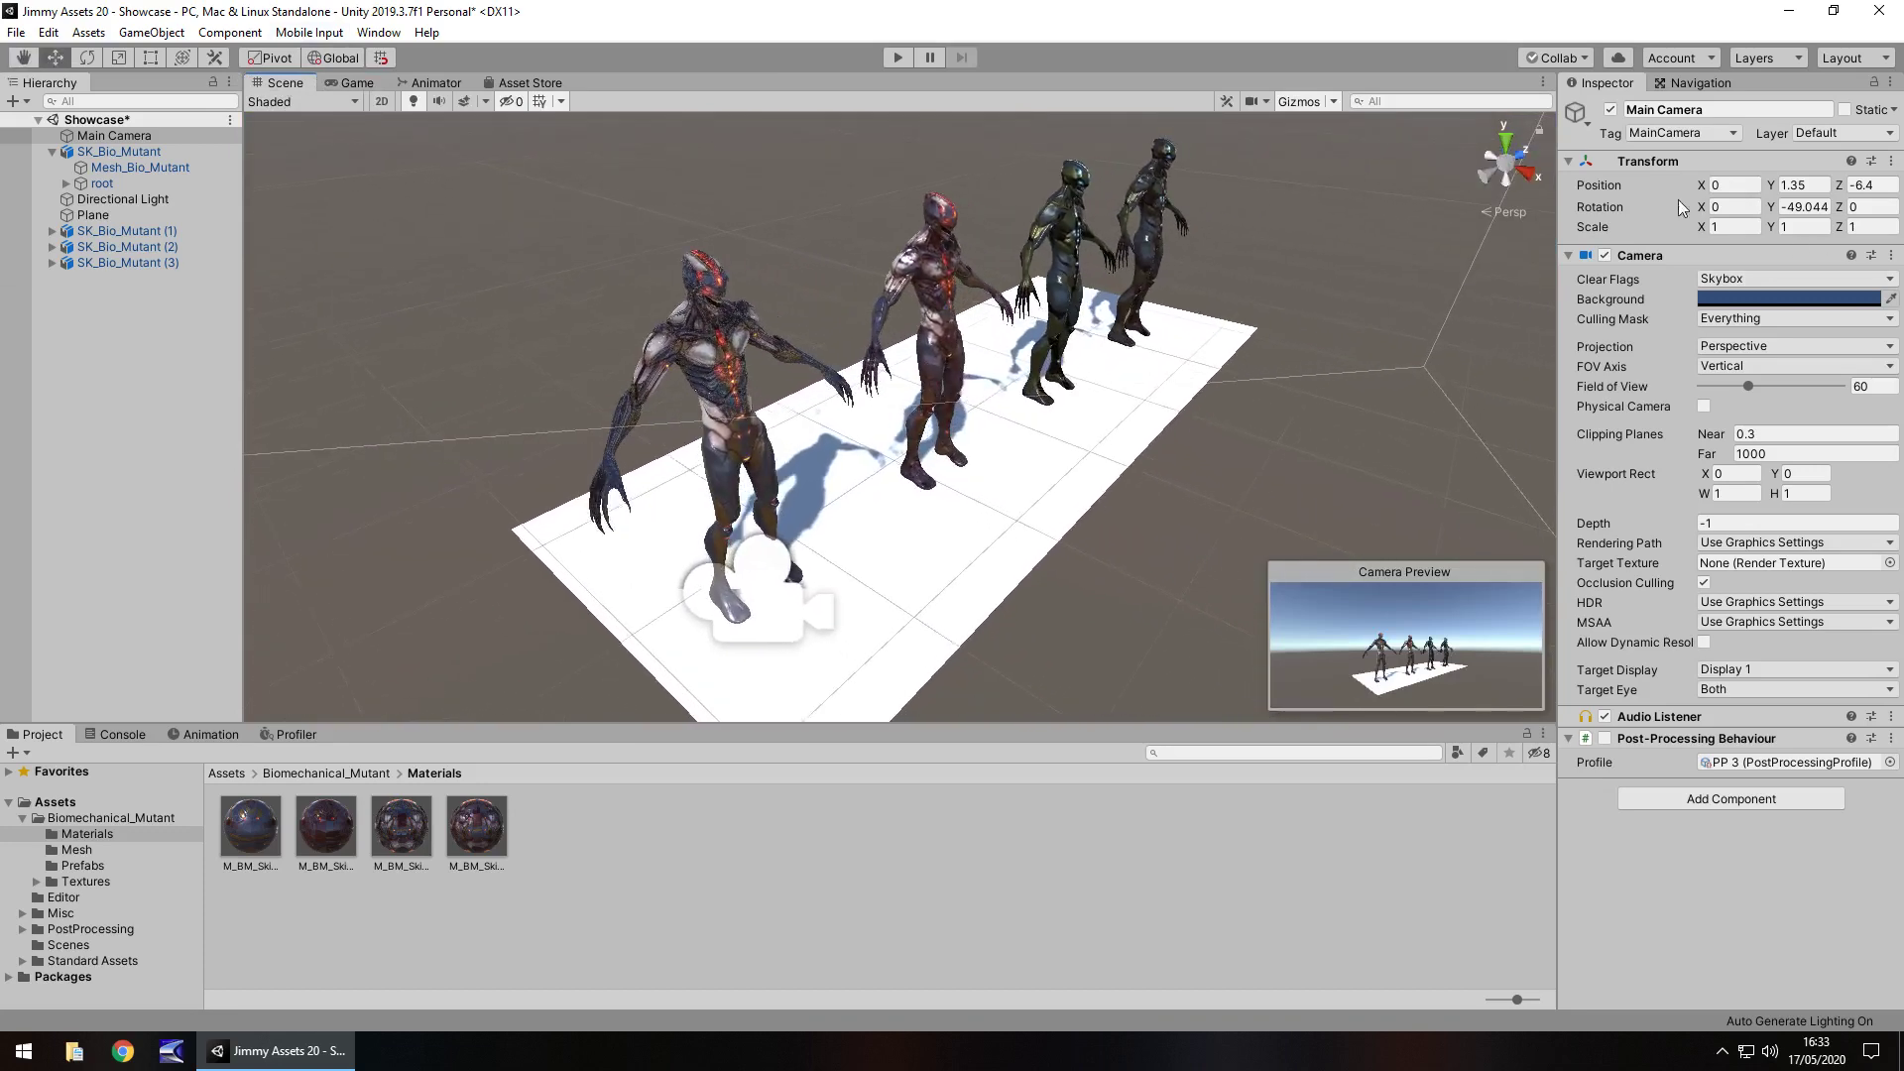
right_click_drag(1010, 401, 941, 347)
middle_click_drag(940, 347, 438, 1045)
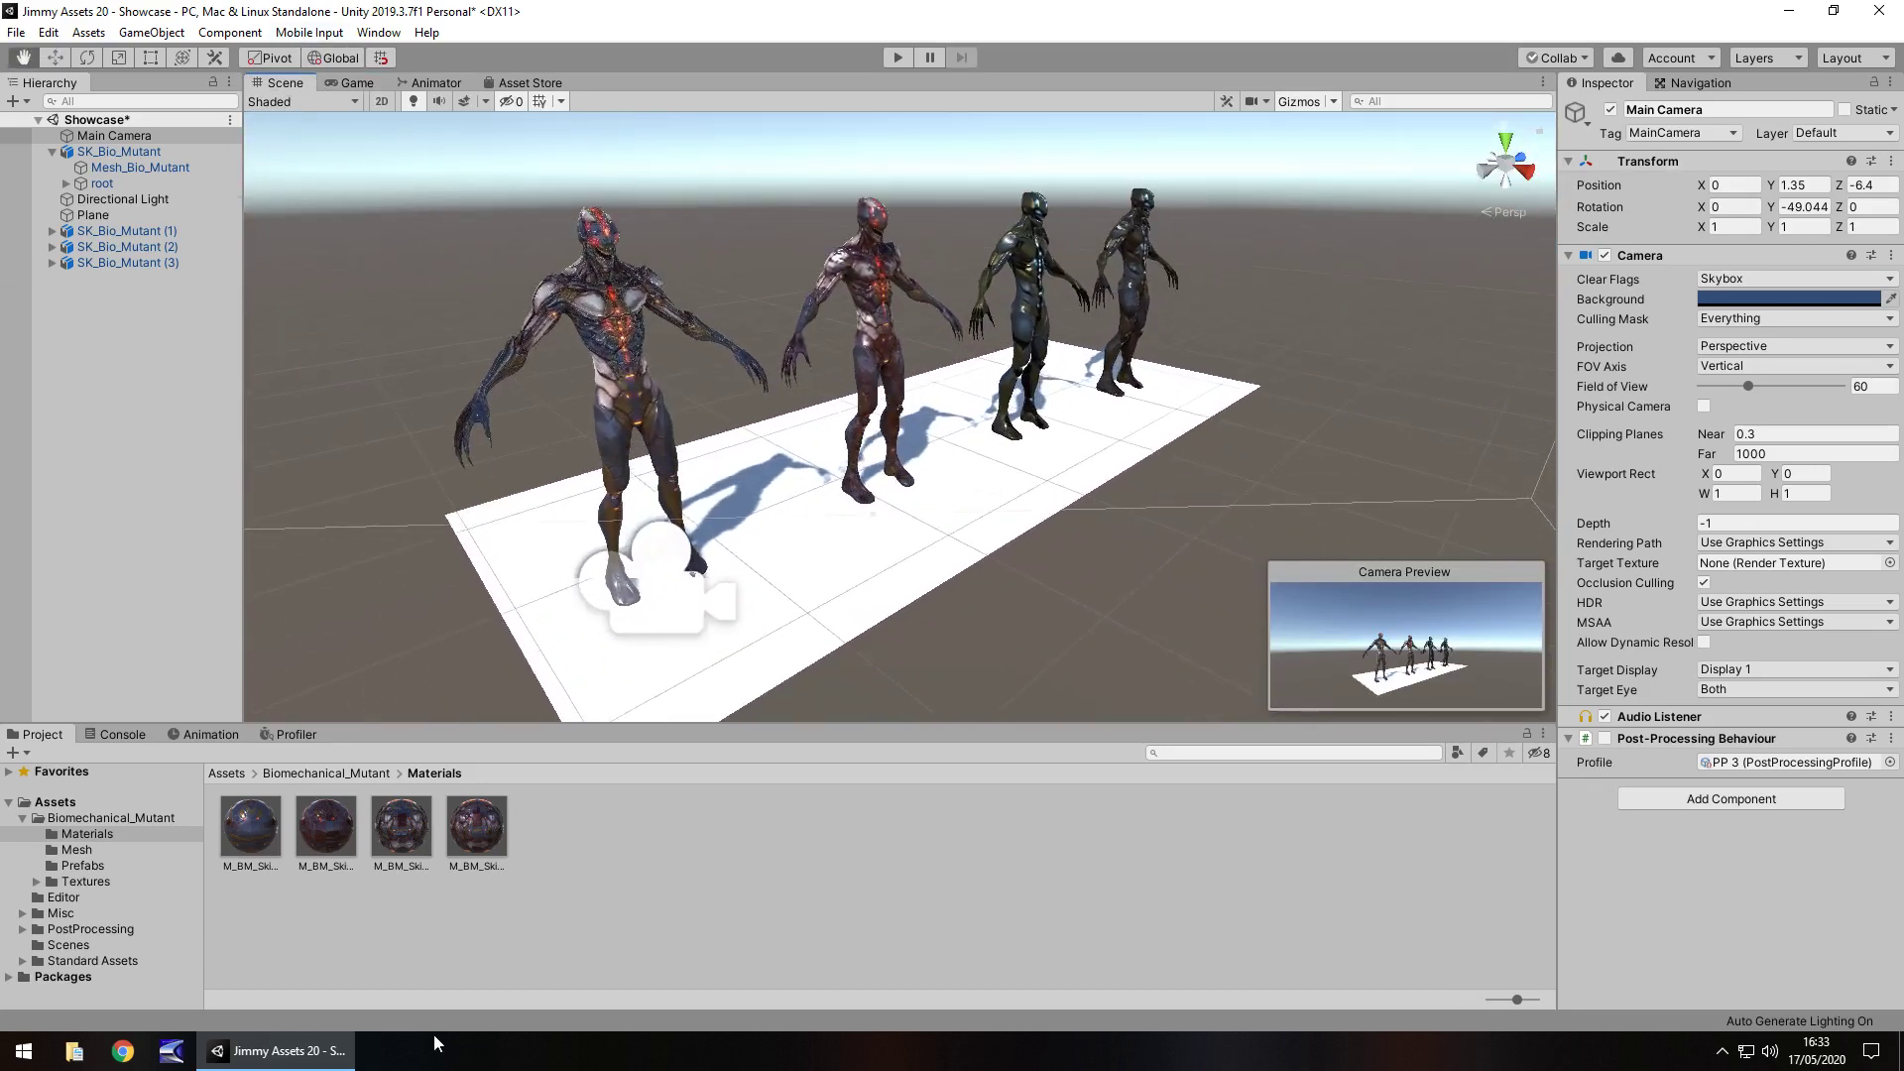
scroll(964, 442, "up", 4)
middle_click_drag(971, 443, 1033, 833)
Step: Inspect the root object and the components of the first SK_Bio_Mutant in the hierarchy, and clear the selection
left_click(97, 184)
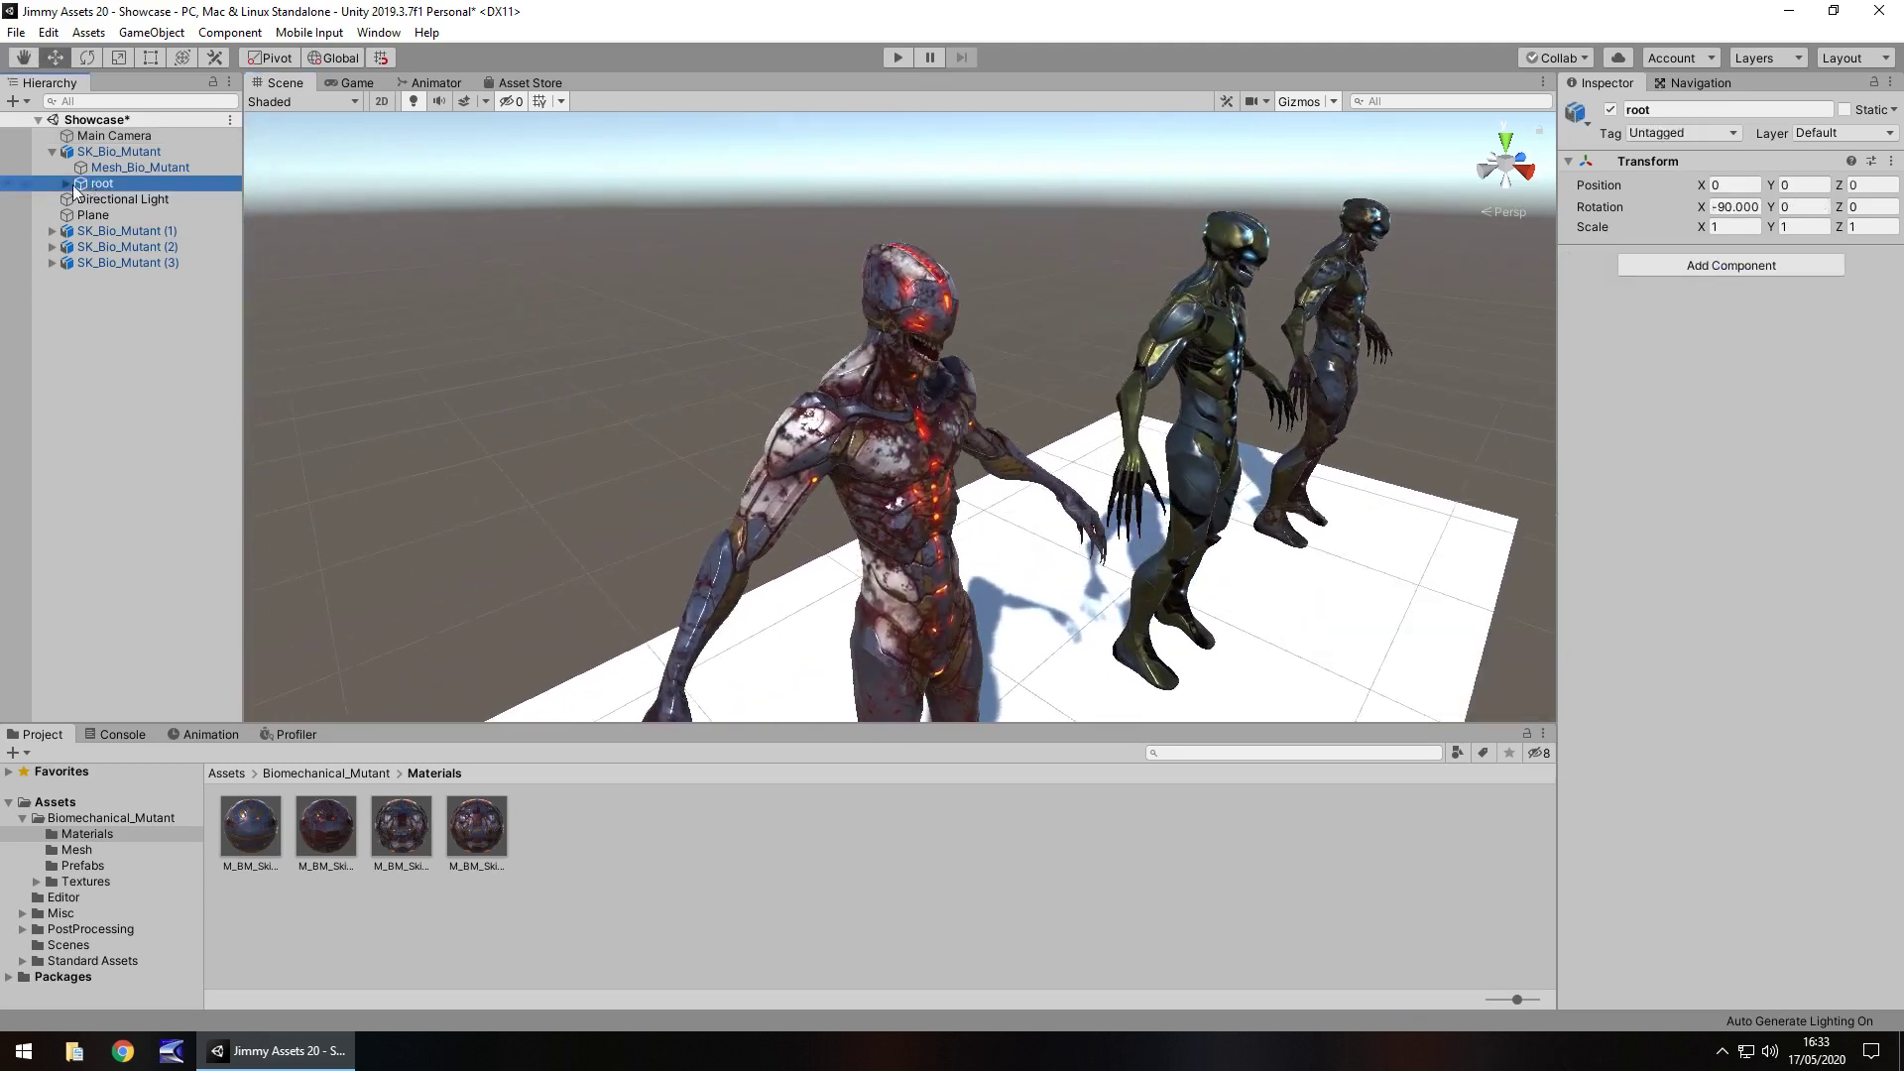
left_click(67, 184)
left_click(79, 200)
left_click(79, 201)
left_click(66, 183)
left_click(81, 153)
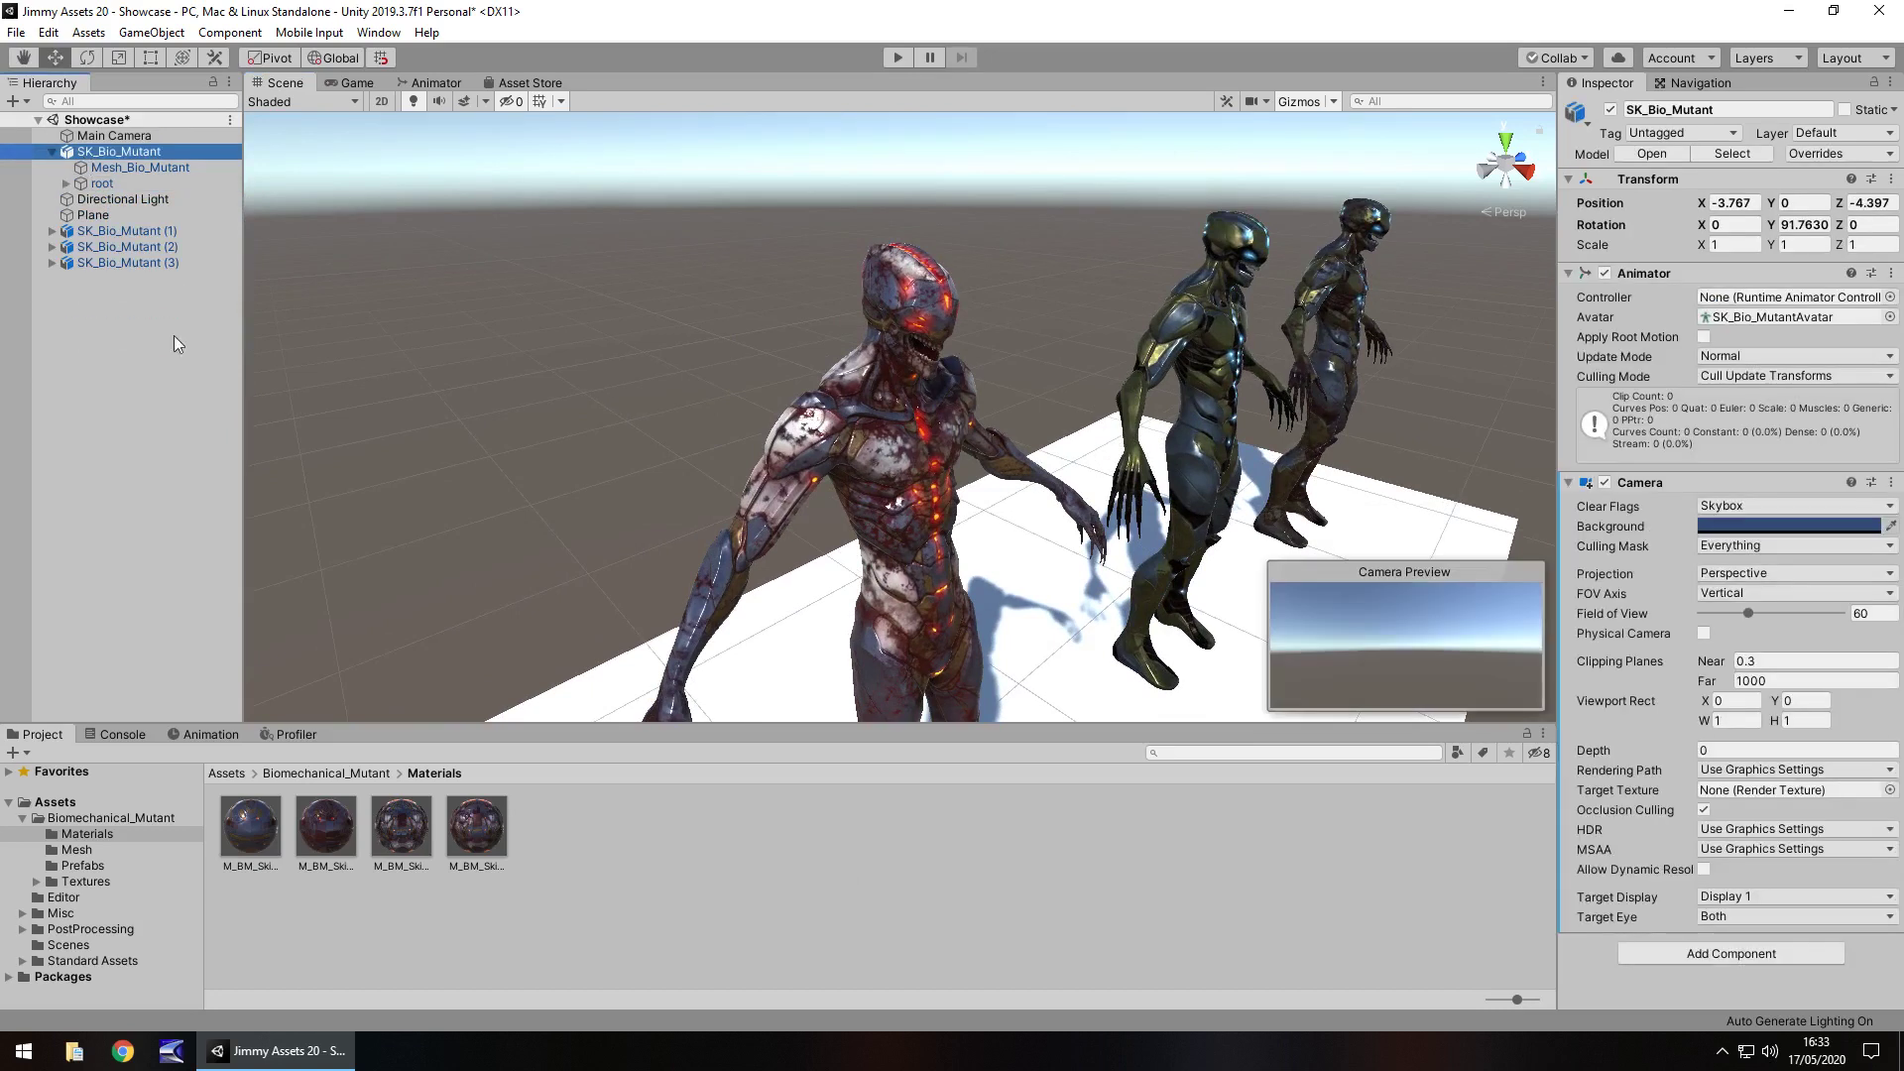
left_click(199, 366)
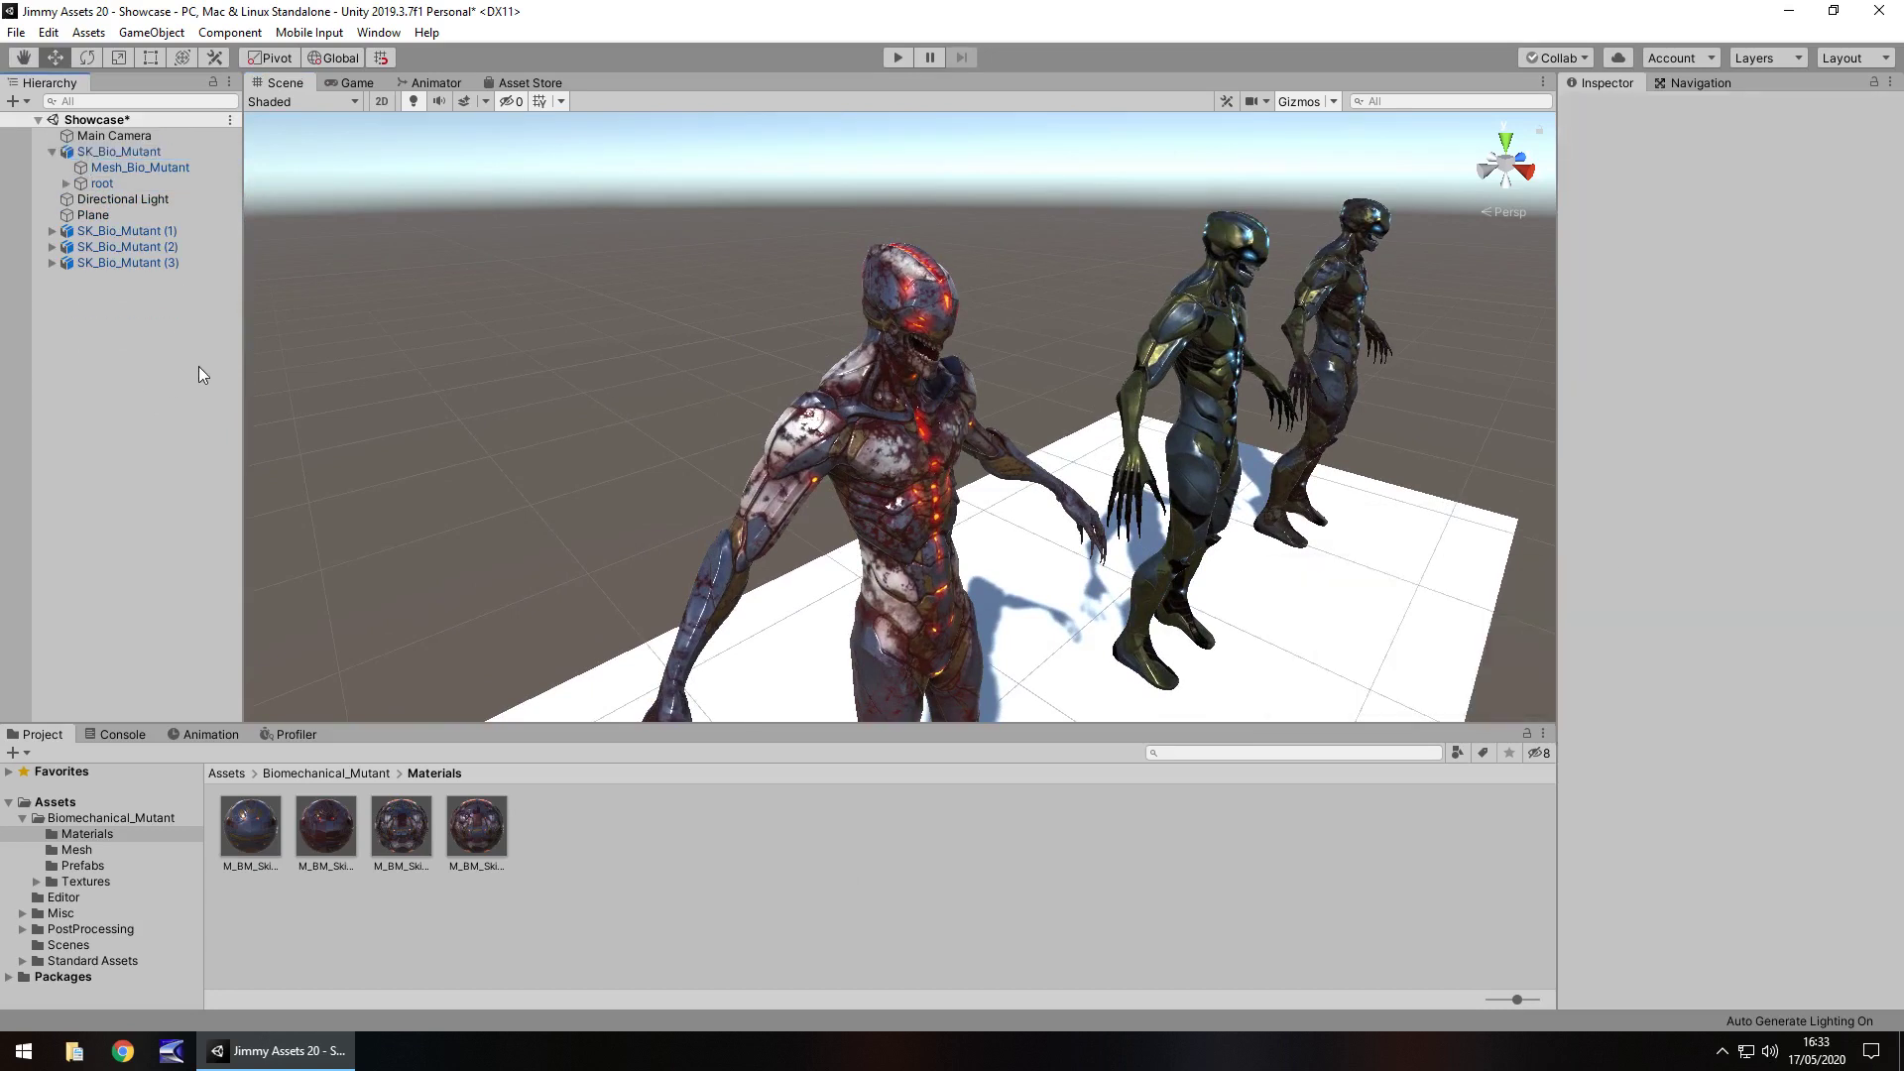
Step: Examine the first mutant's modified skin up close and compare it with the other mutants along the row
scroll(634, 476, "down", 2)
middle_click_drag(610, 482, 1097, 362)
scroll(1022, 379, "down", 3)
scroll(1022, 382, "down", 3)
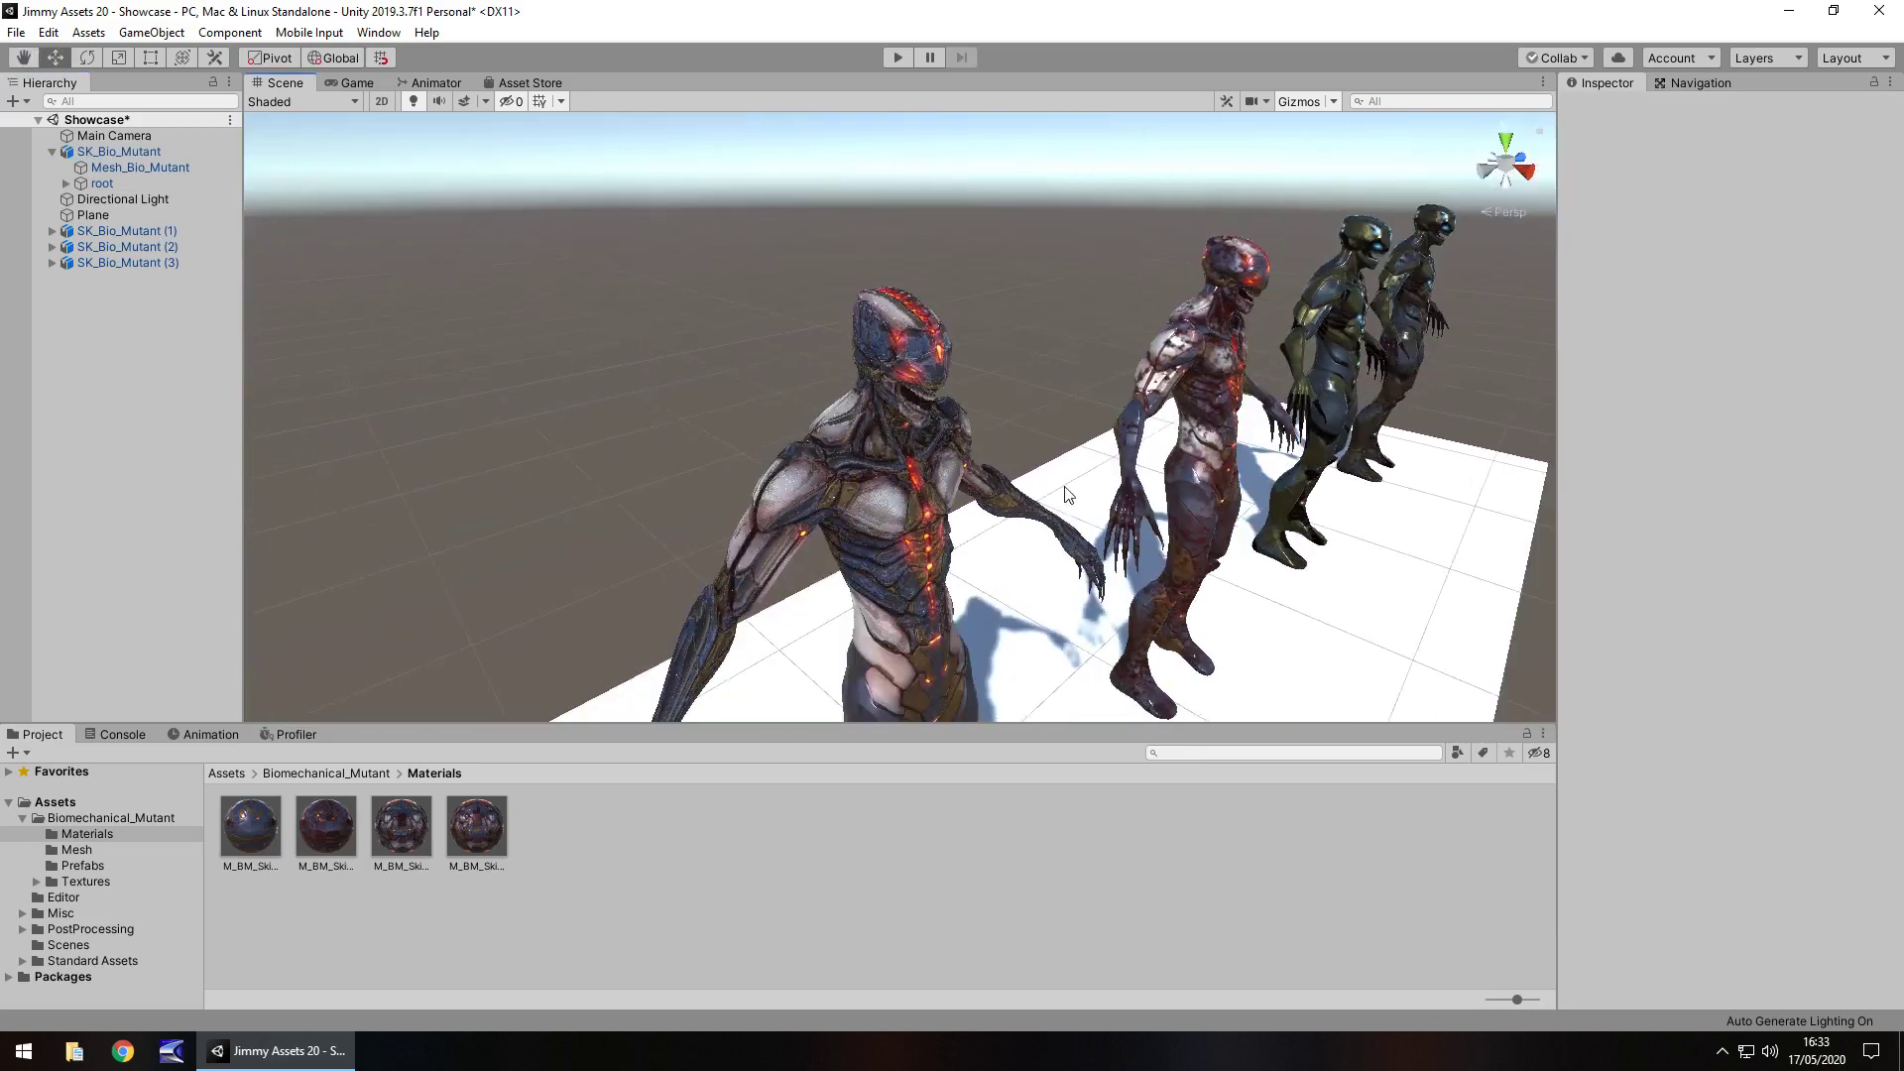
scroll(1027, 481, "up", 5)
right_click_drag(878, 557, 935, 535)
scroll(936, 534, "down", 4)
right_click_drag(986, 611, 910, 623)
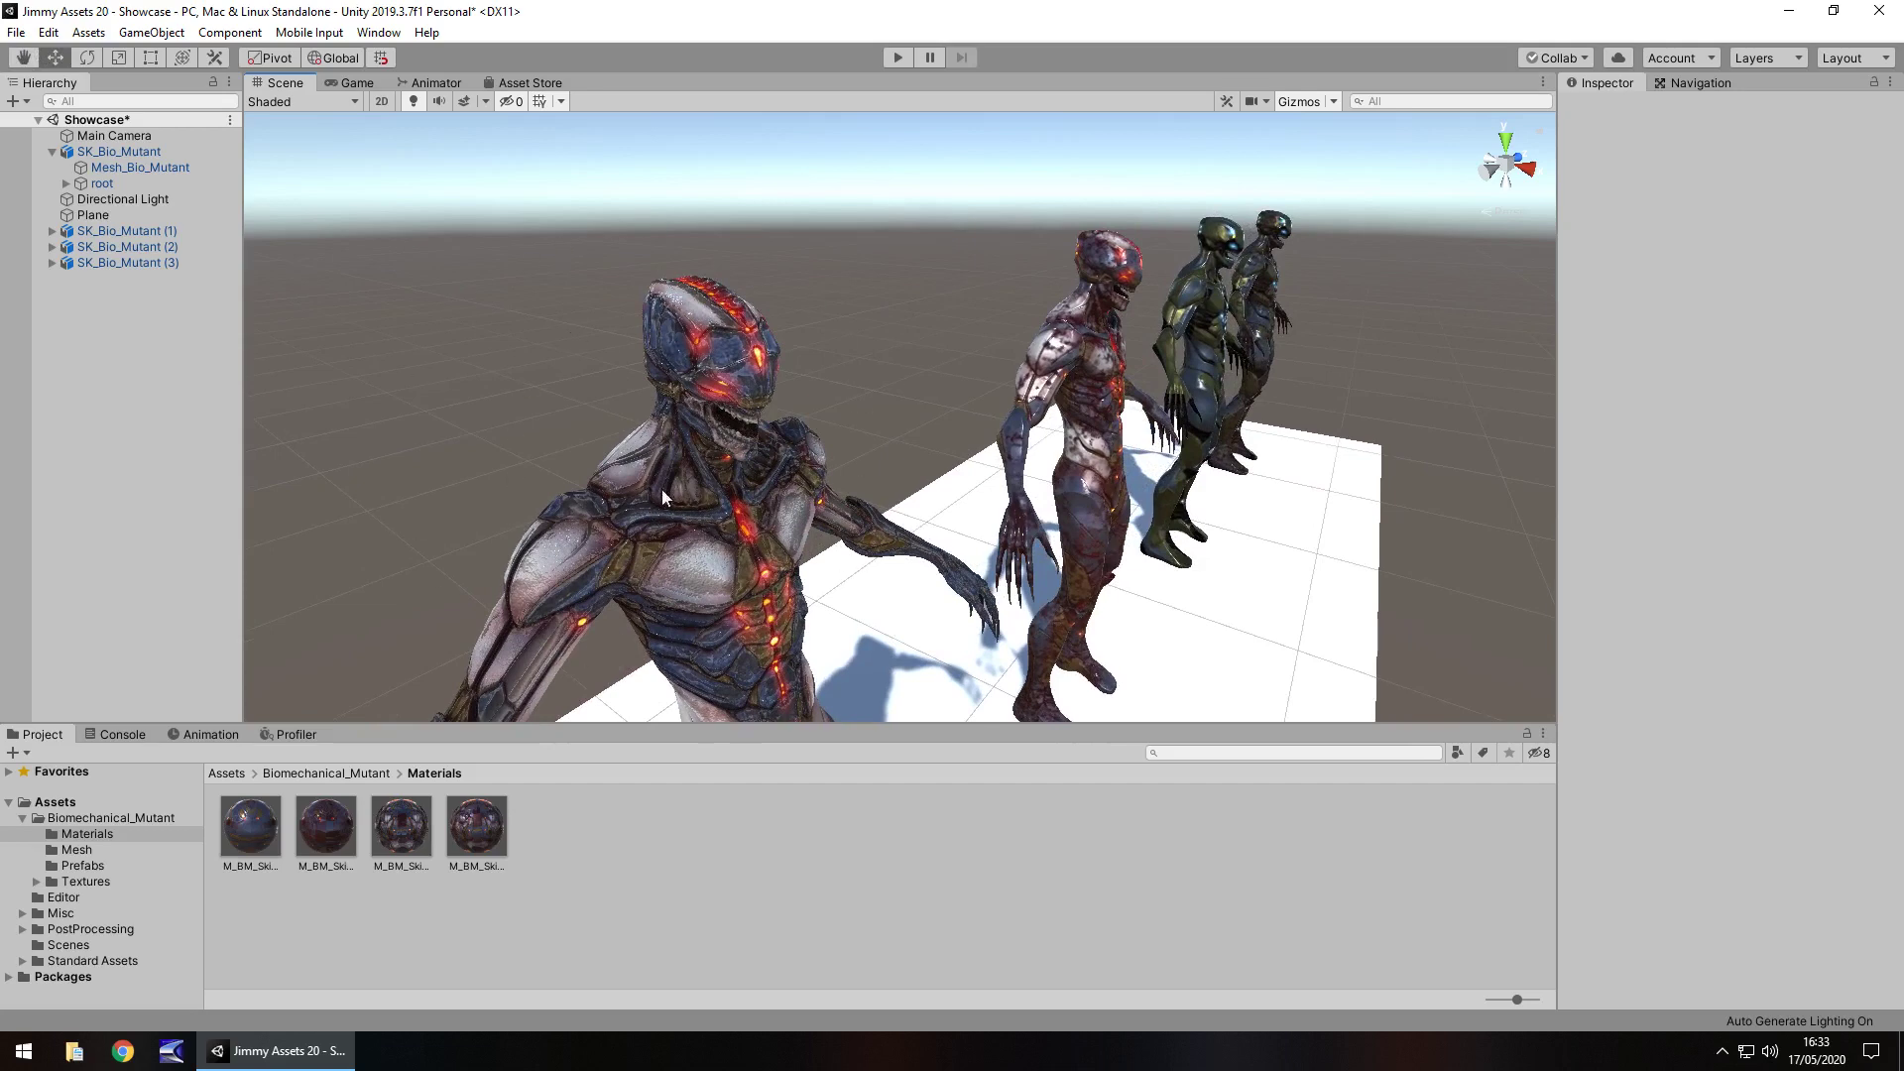
right_click_drag(789, 612, 907, 658)
right_click_drag(1195, 404, 1029, 446)
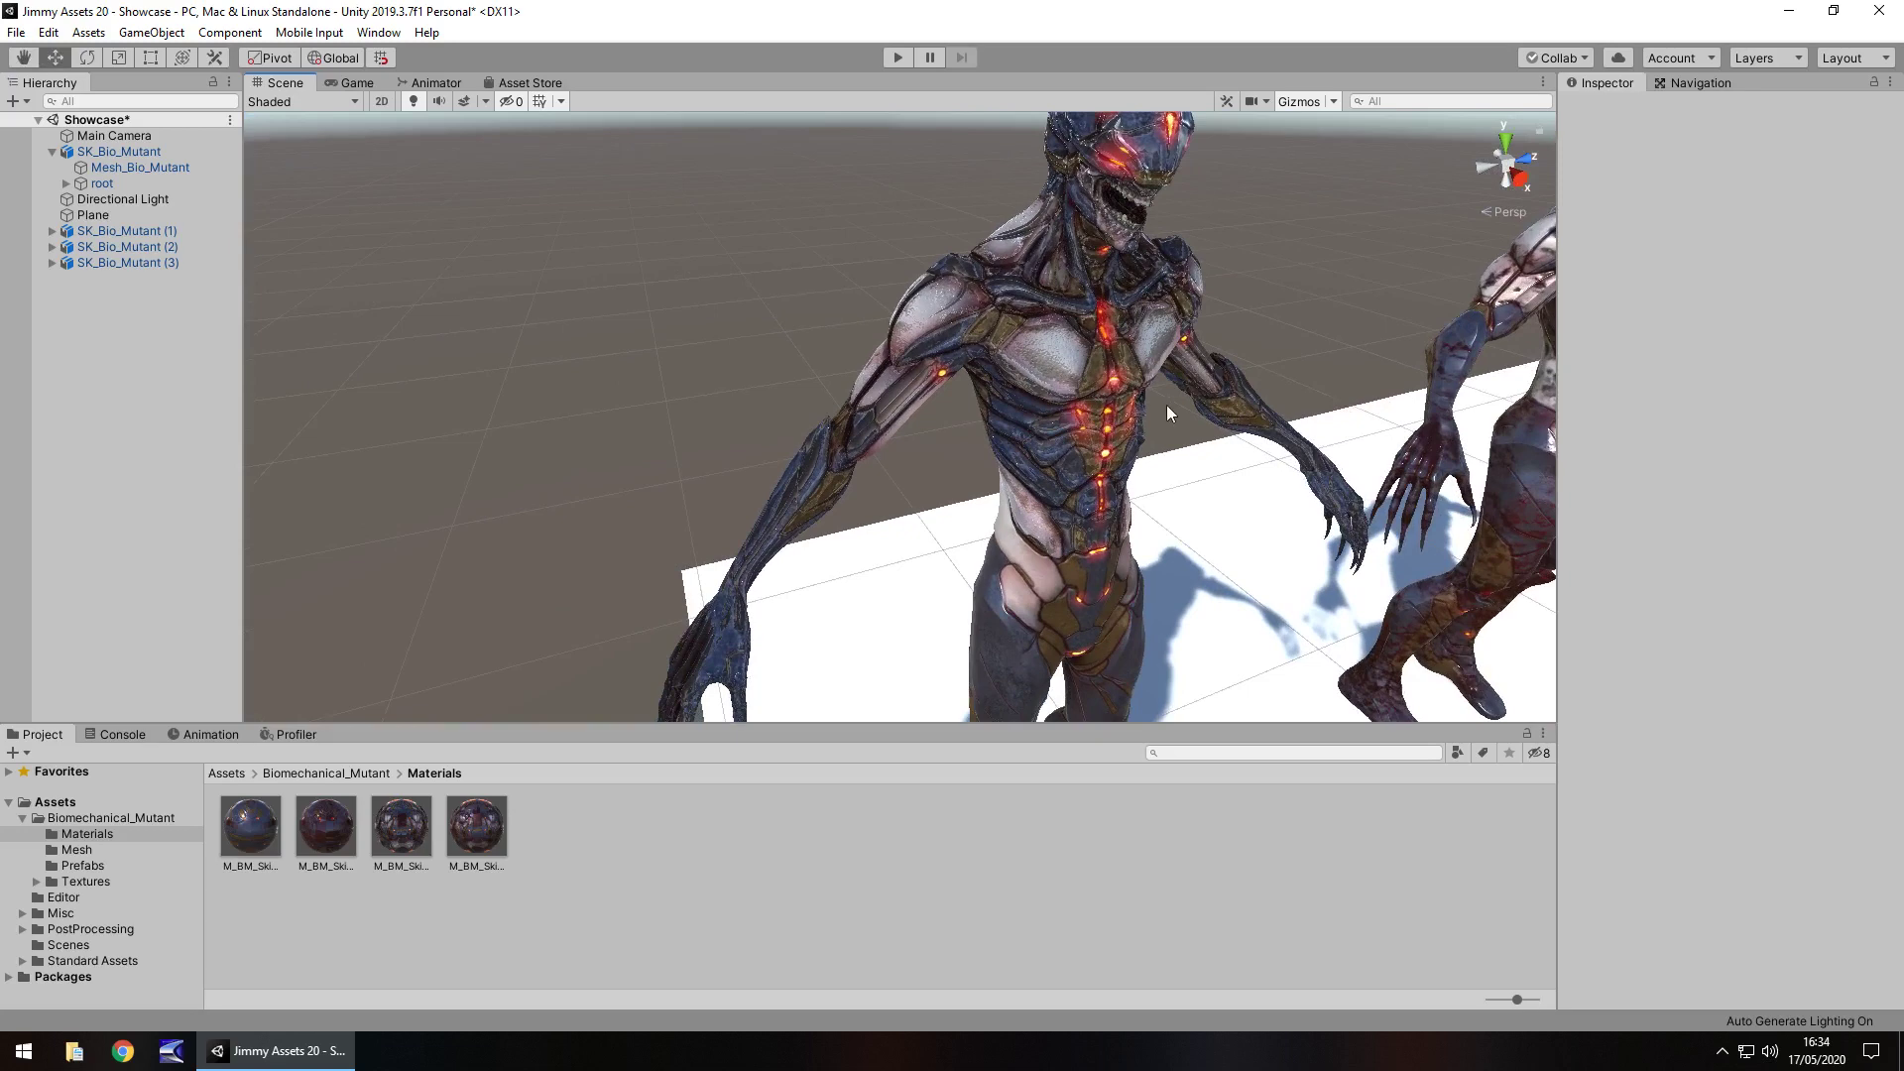
middle_click_drag(1239, 411, 235, 637)
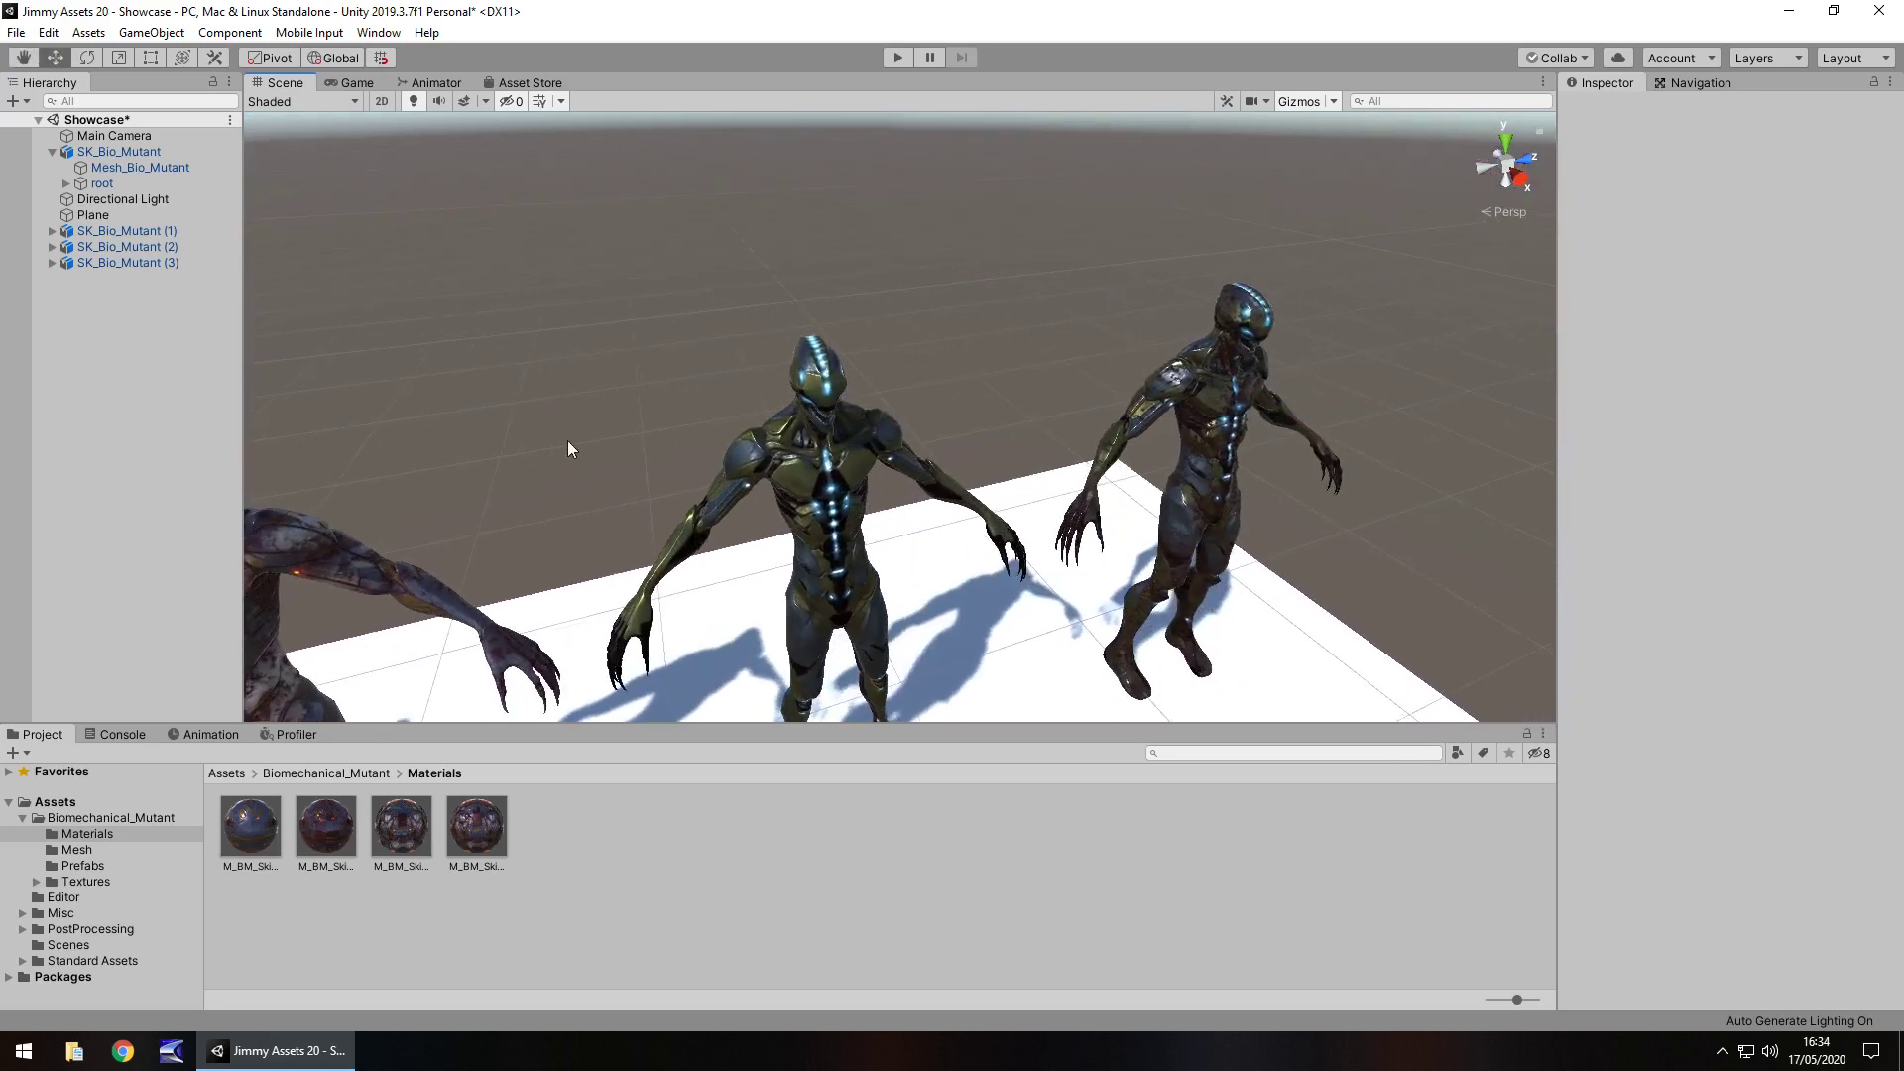
Step: Examine the skins of the second, bloodied mutant and the fourth, dark one up close, and return to an overview of the whole row
scroll(992, 452, "up", 3)
middle_click_drag(995, 461, 2, 290)
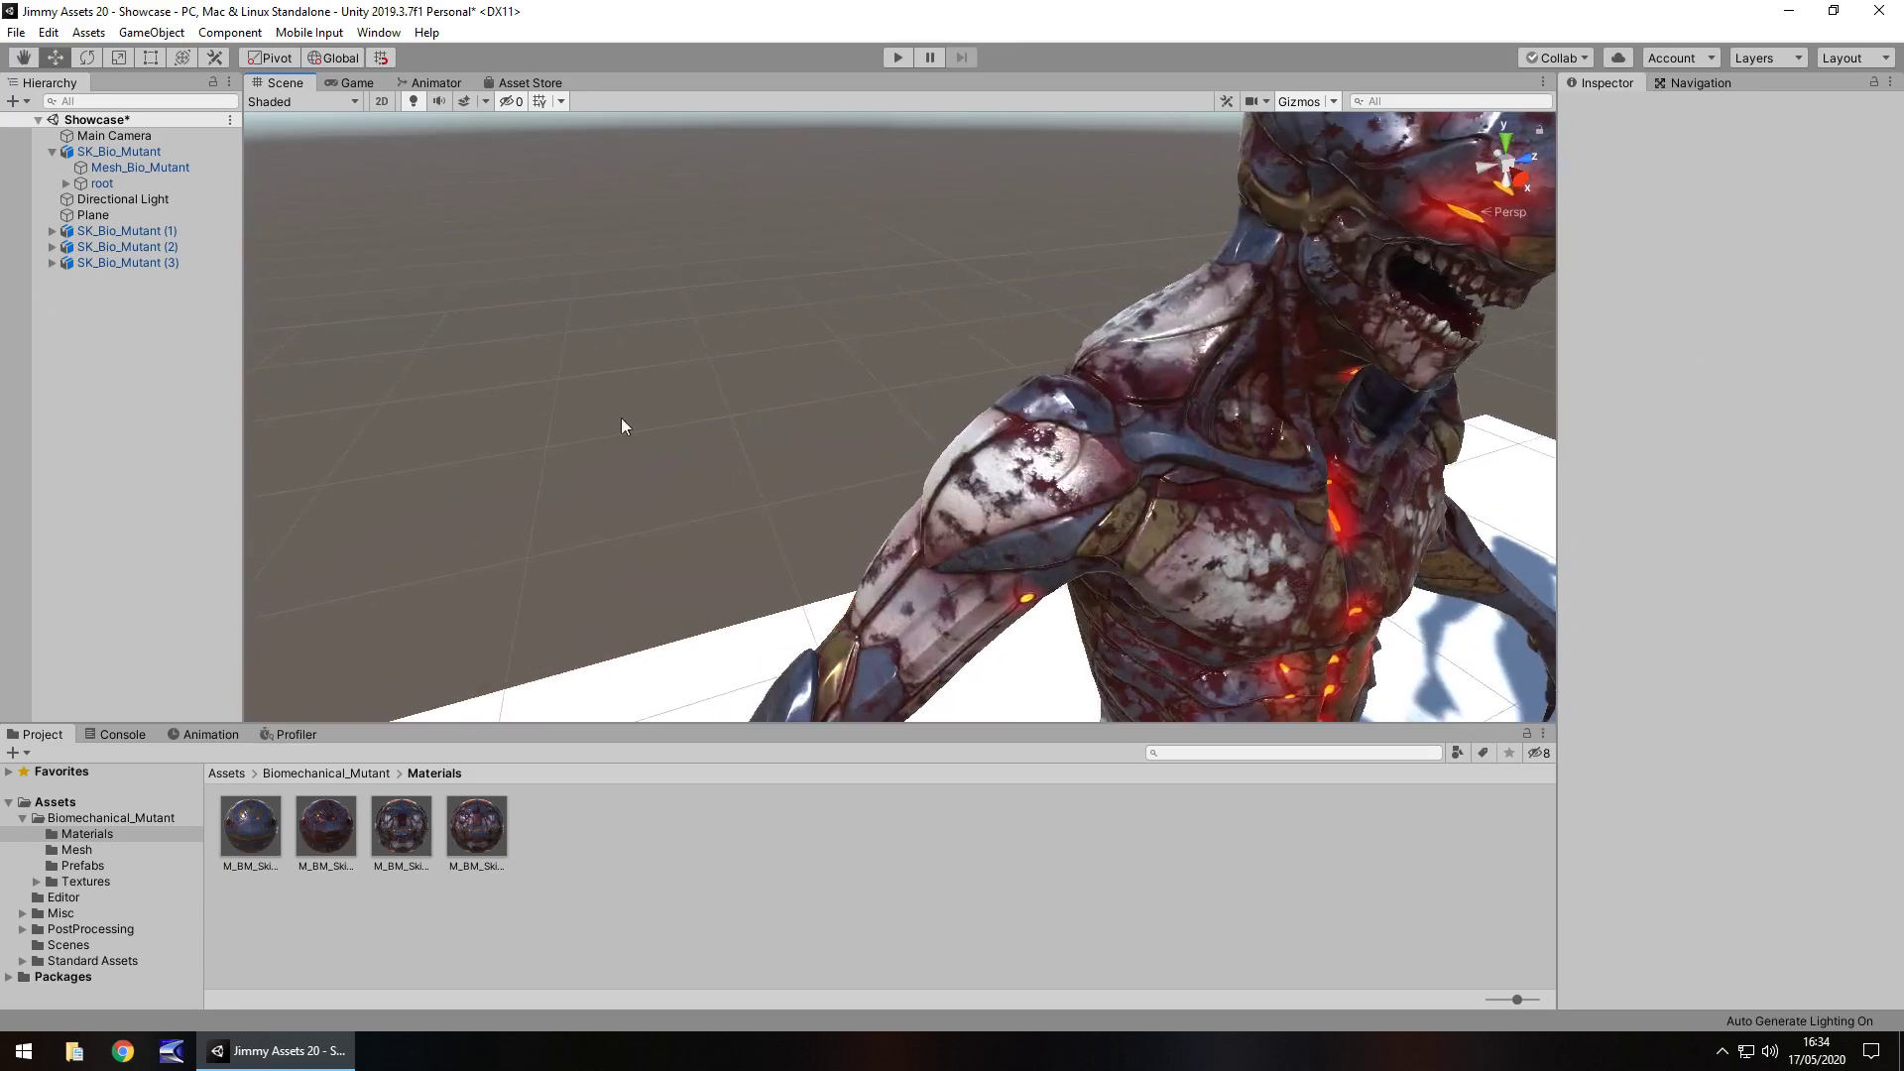
middle_click_drag(1053, 407, 865, 476)
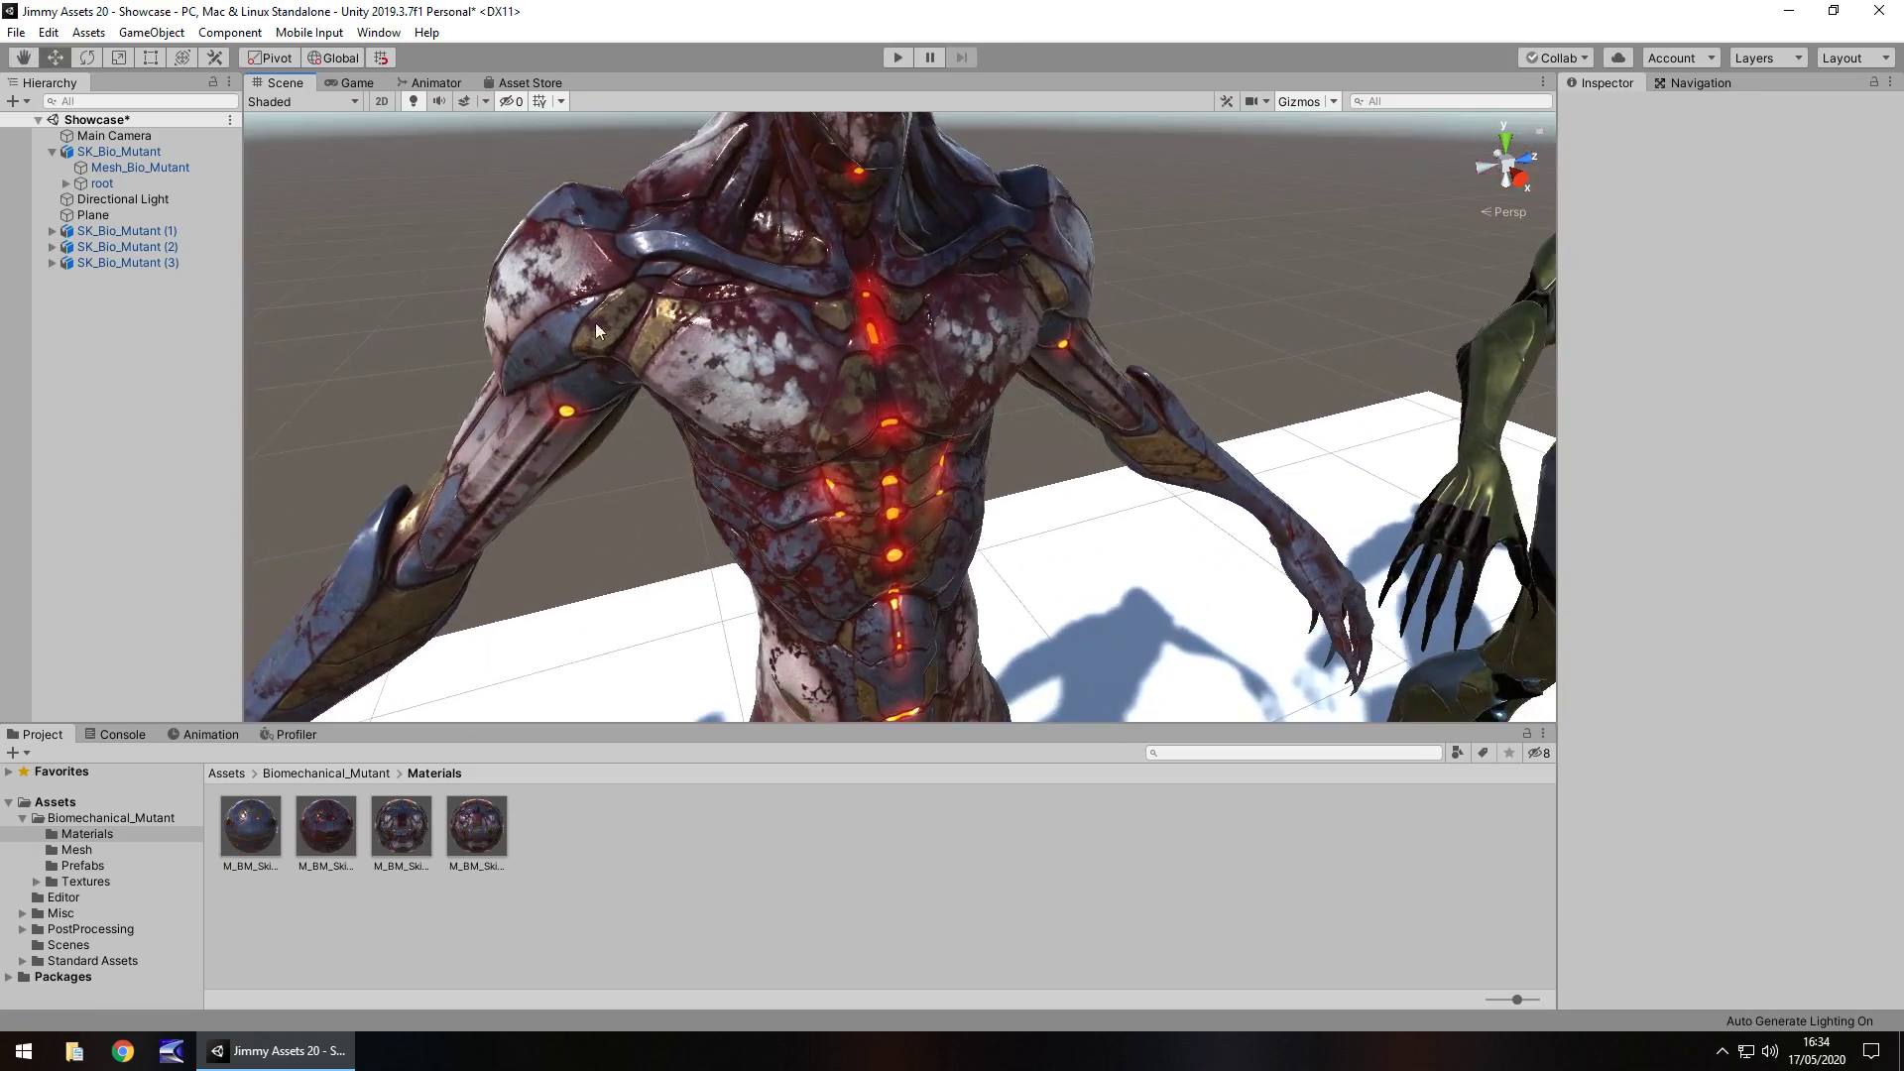
middle_click_drag(627, 372, 990, 410)
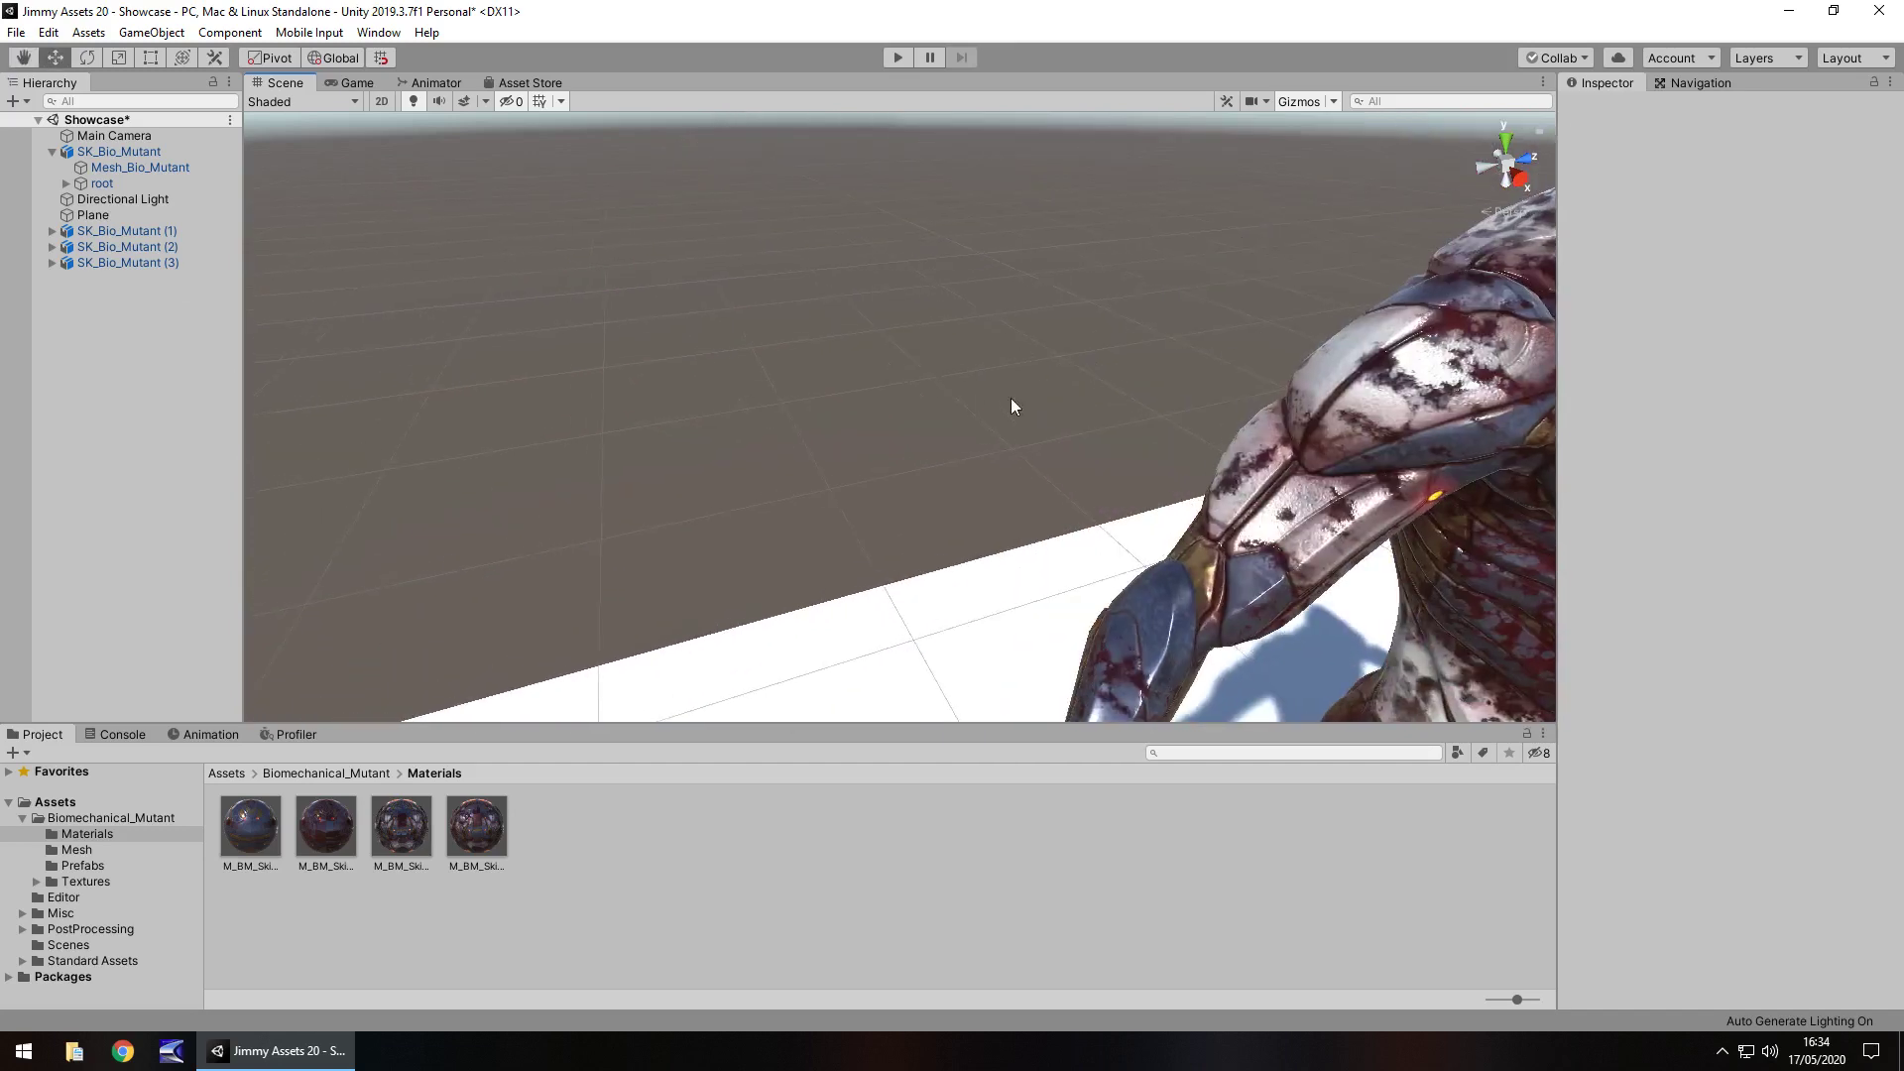
scroll(992, 409, "down", 5)
middle_click_drag(1183, 399, 1060, 409)
scroll(1051, 520, "up", 6)
middle_click_drag(1051, 520, 773, 442)
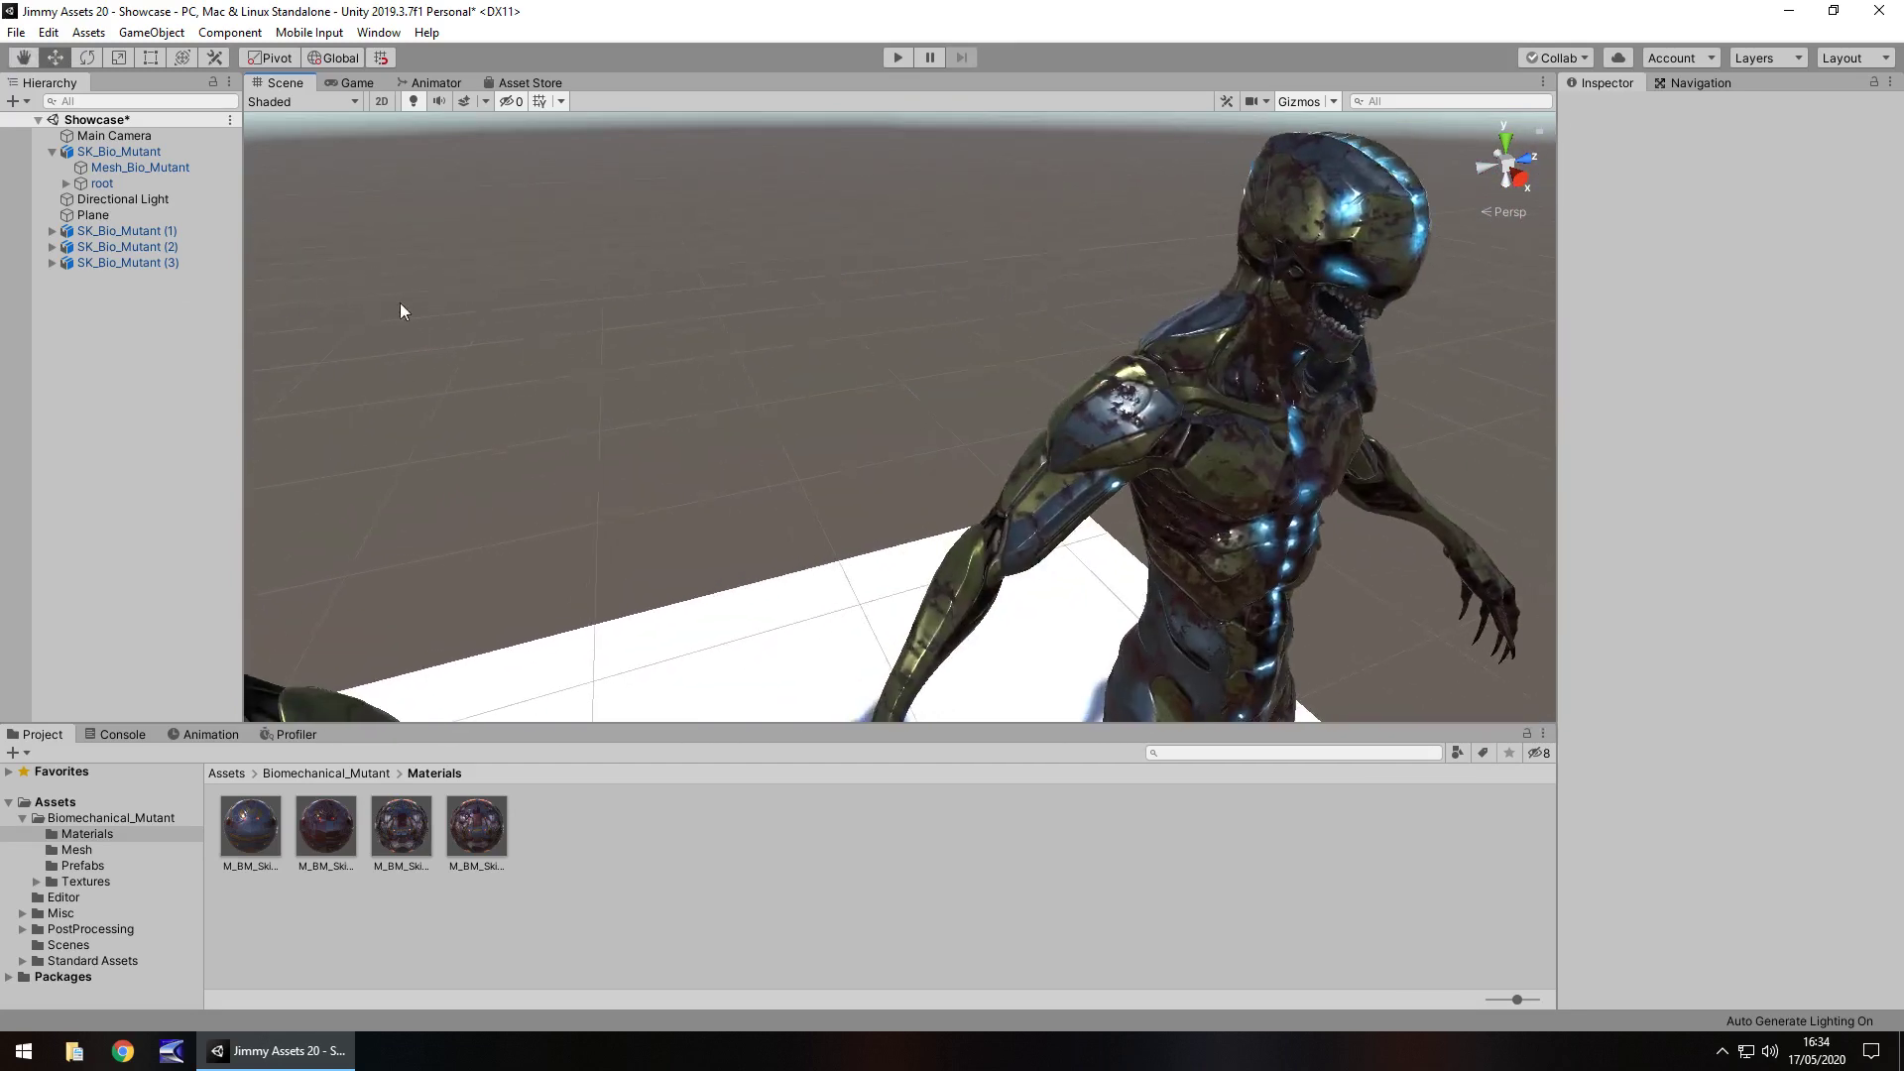
scroll(476, 387, "down", 8)
middle_click_drag(532, 446, 853, 295)
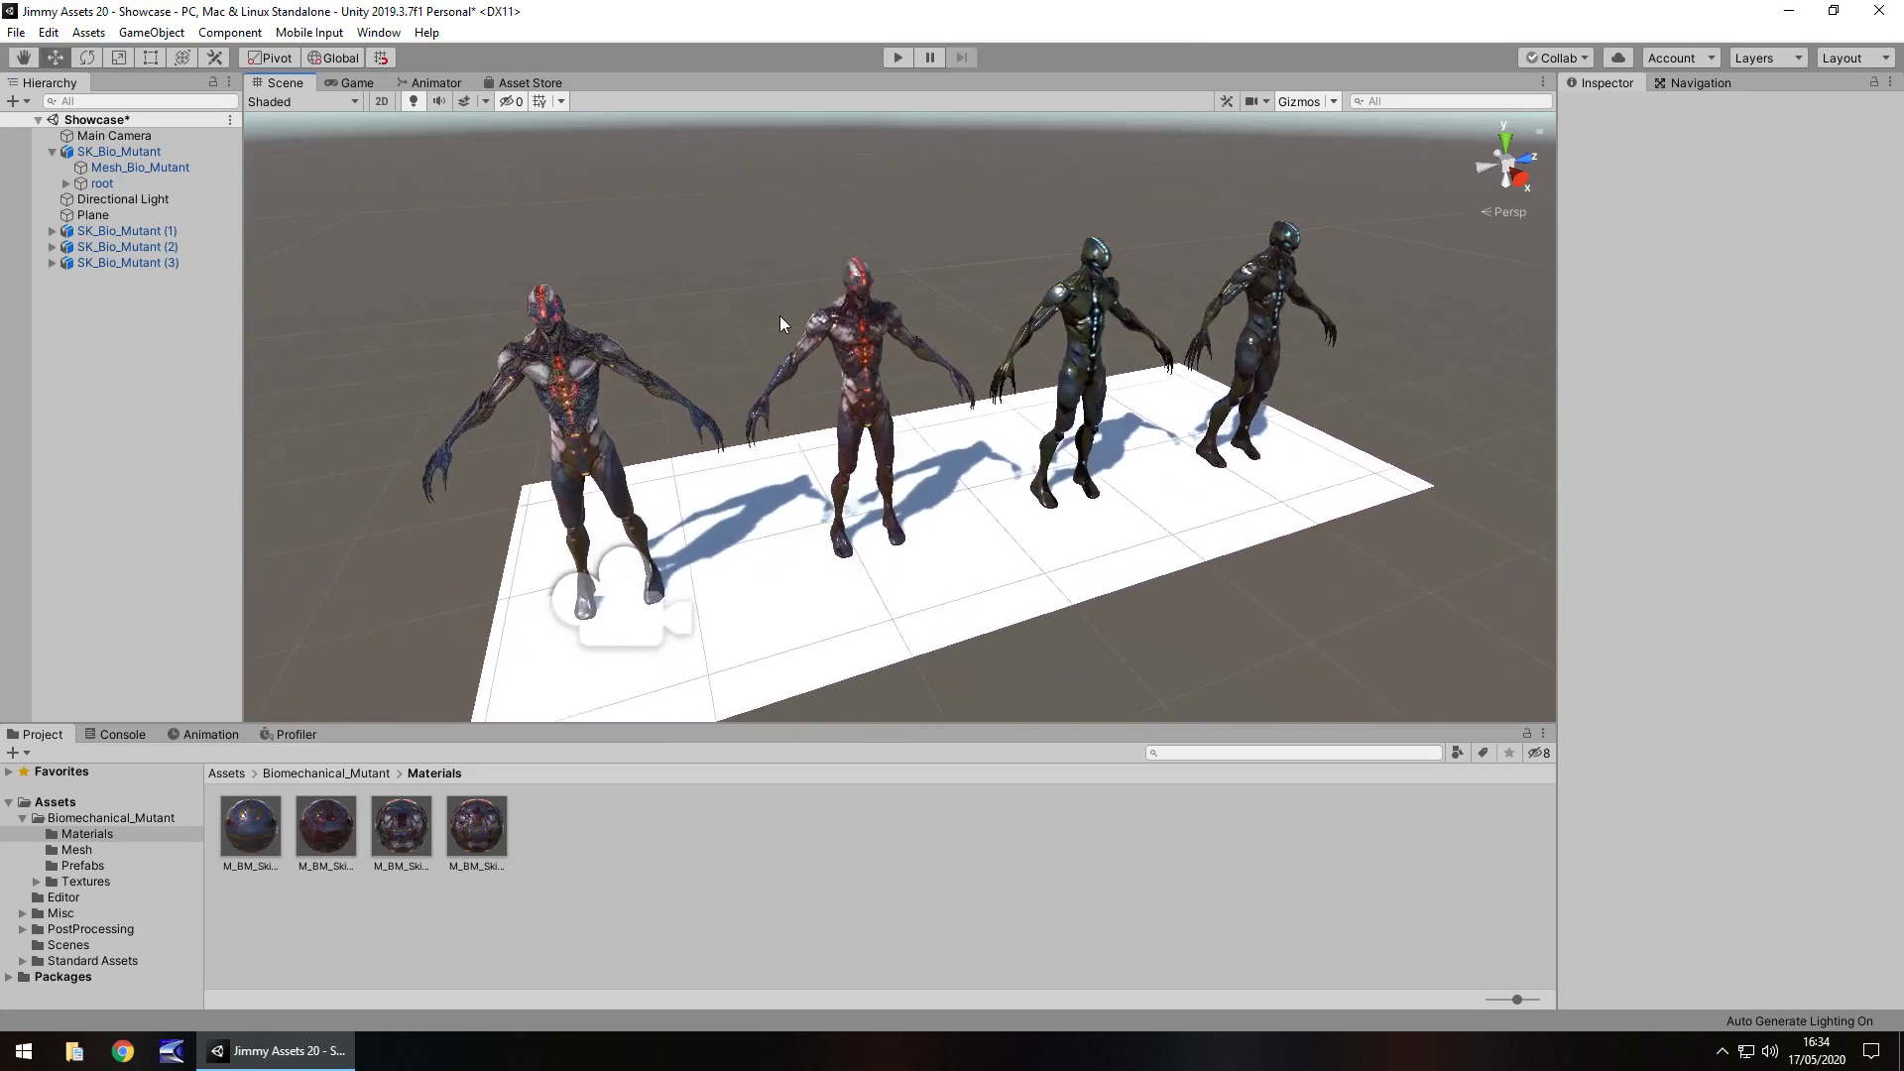
Step: Bring up the Asset Store page of the Free - Biomechanical Mutant package
left_click(558, 84)
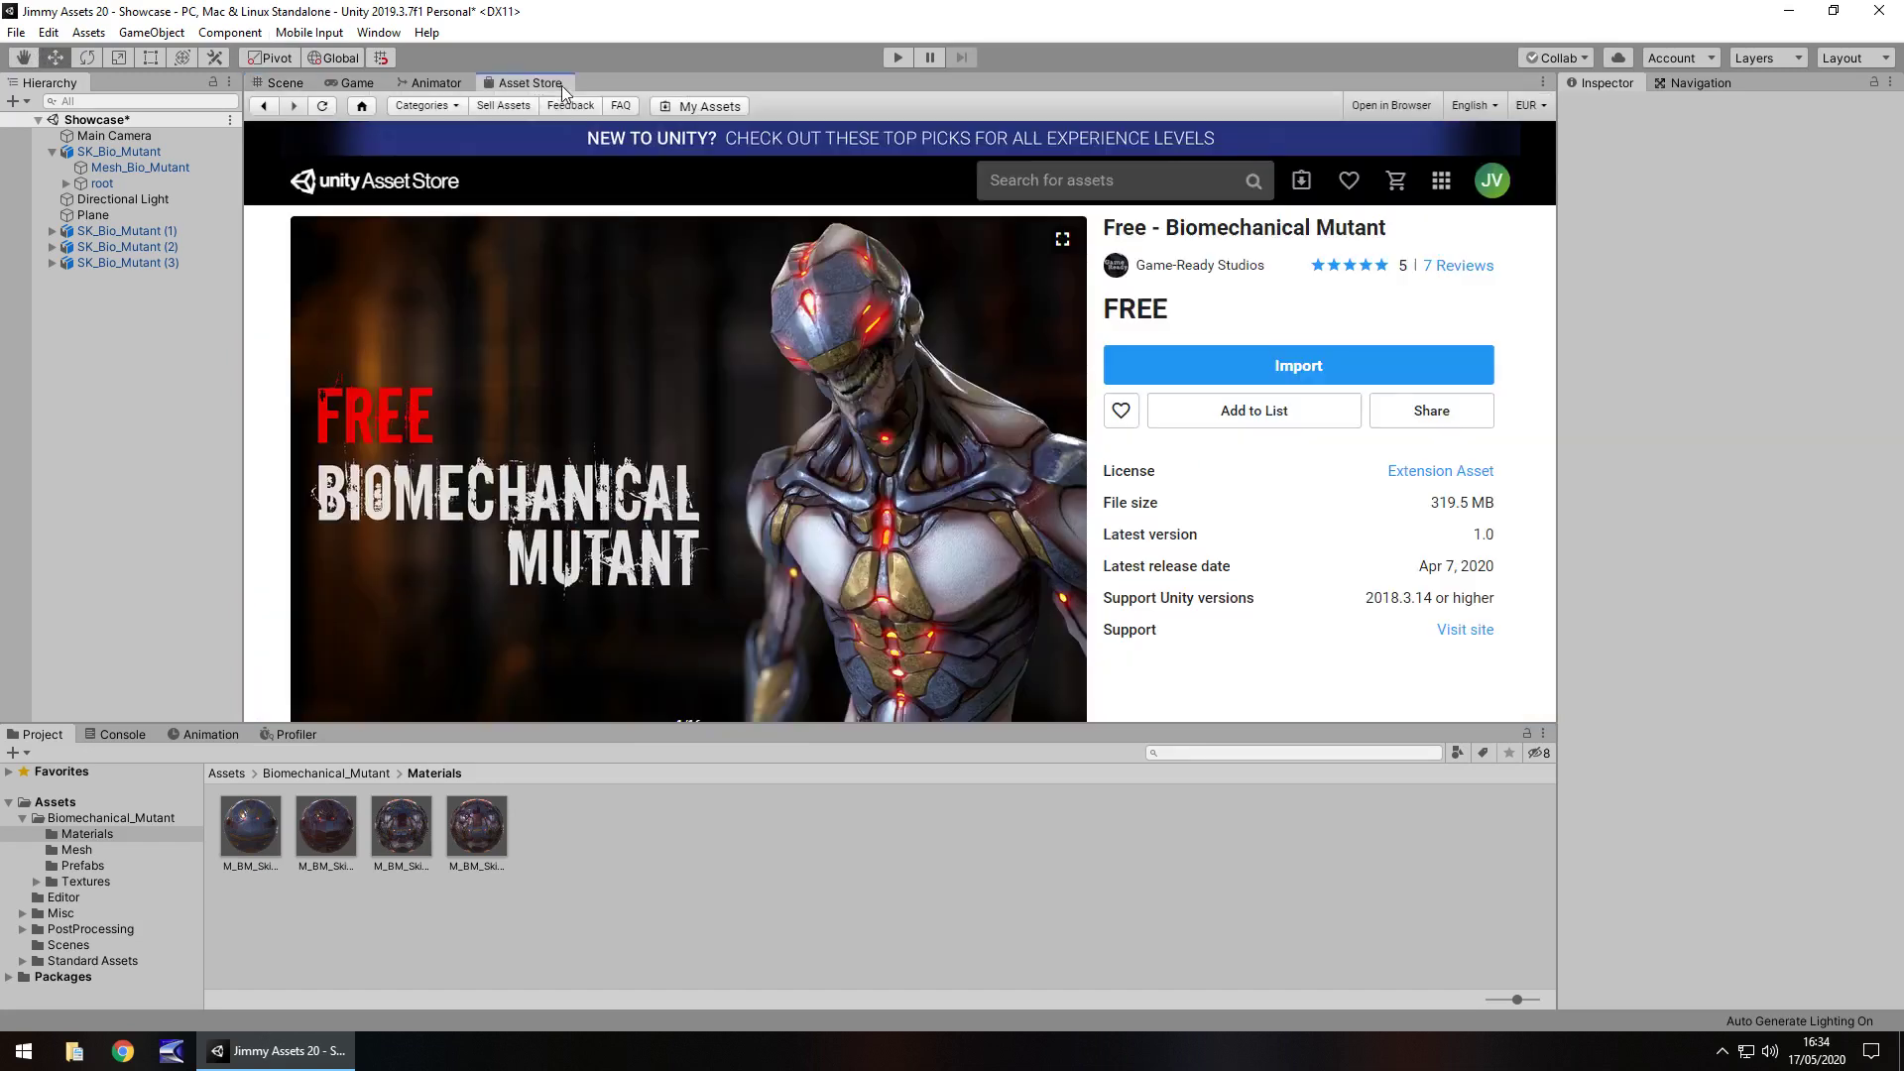